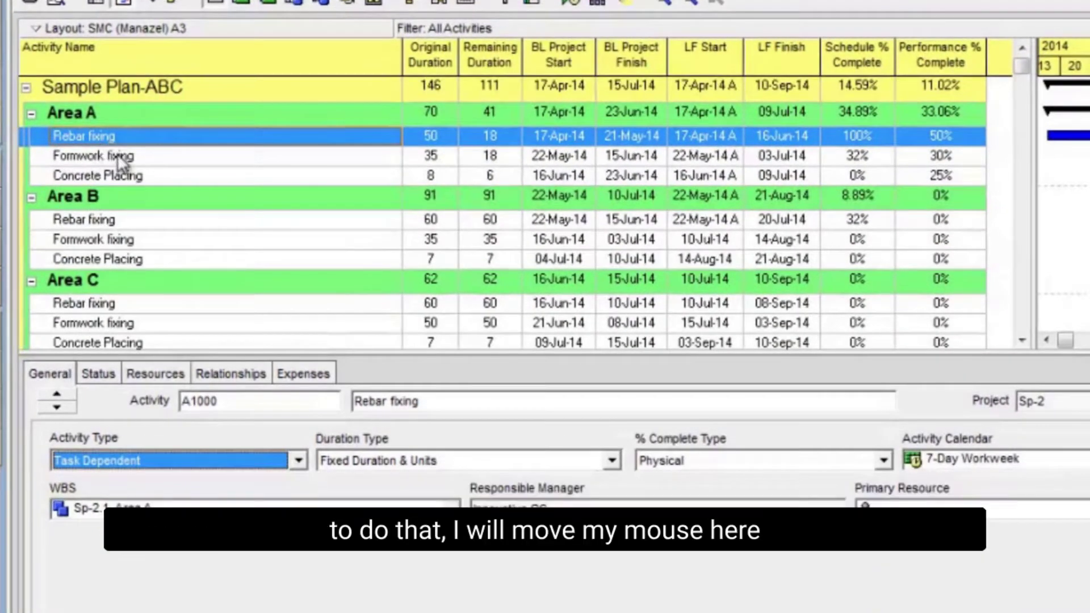
- Move Steps into the displayed activity detail tabs and apply the change
right_click(372, 367)
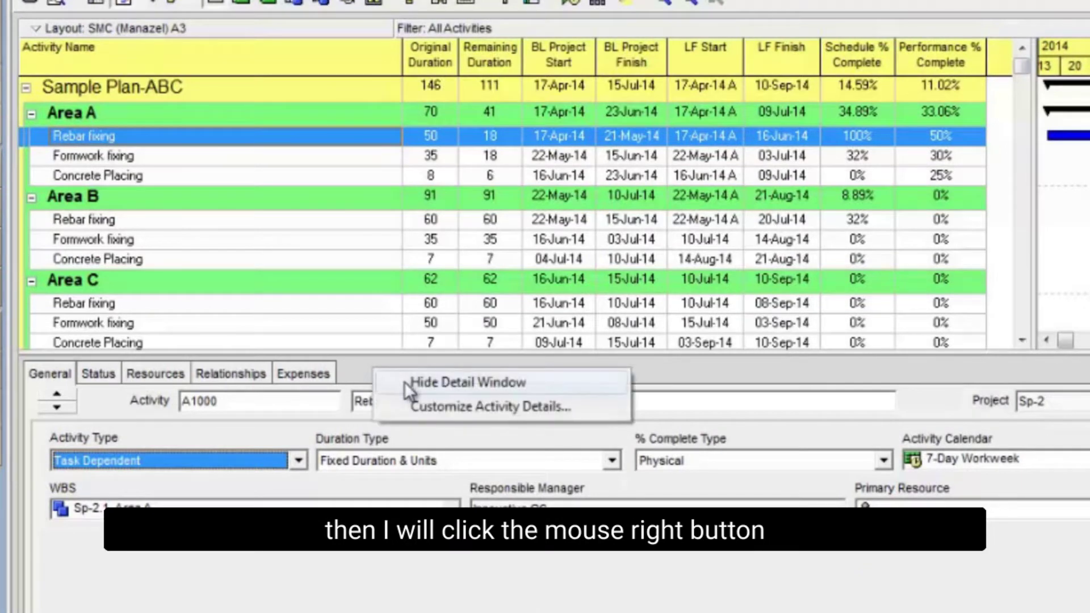
left_click(408, 400)
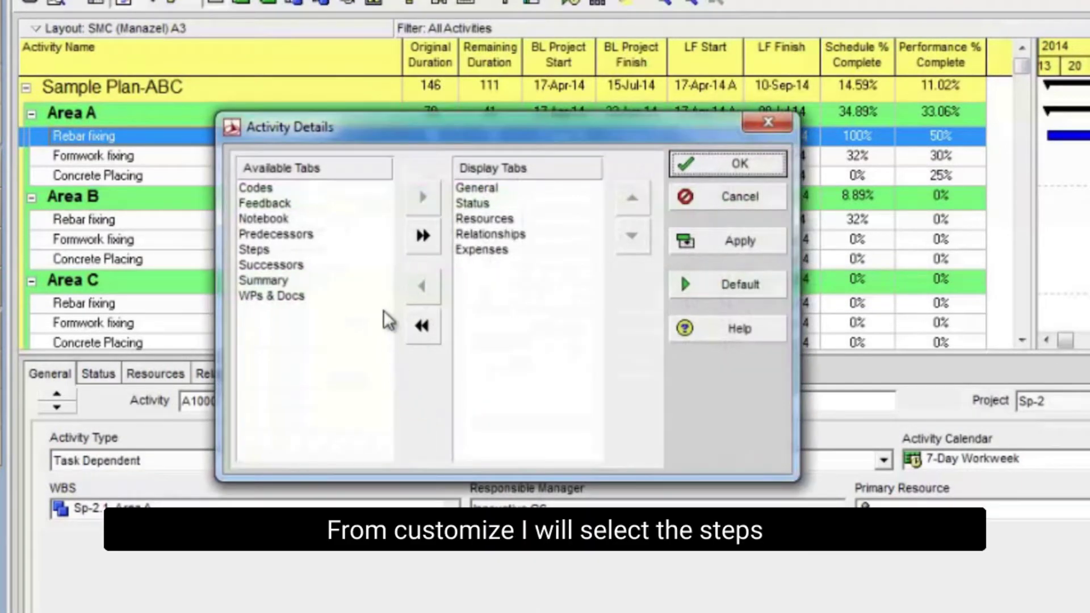
left_click(258, 252)
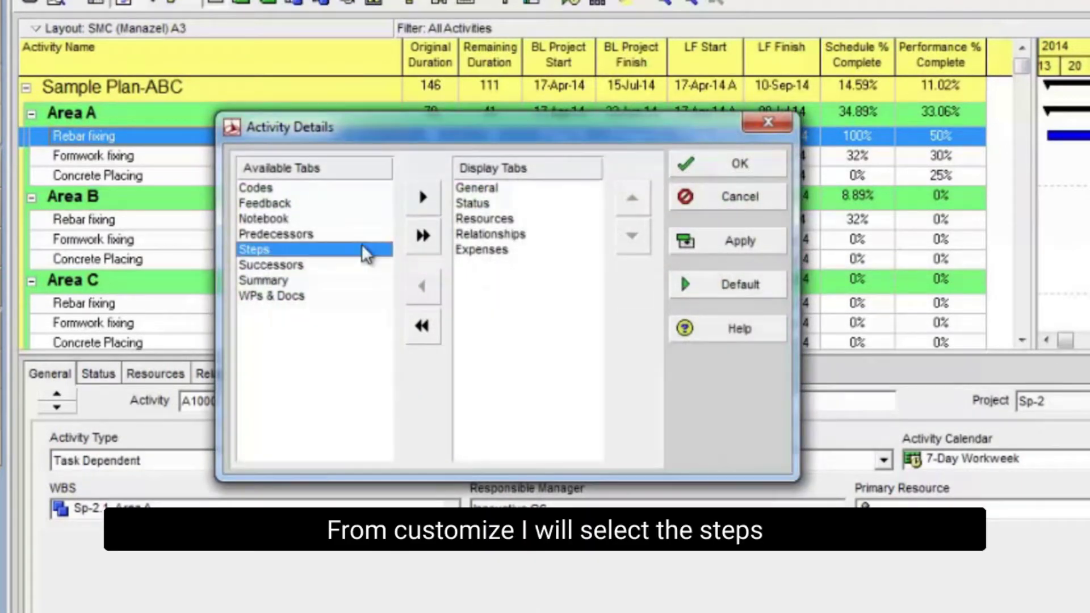
left_click(488, 249)
left_click(422, 199)
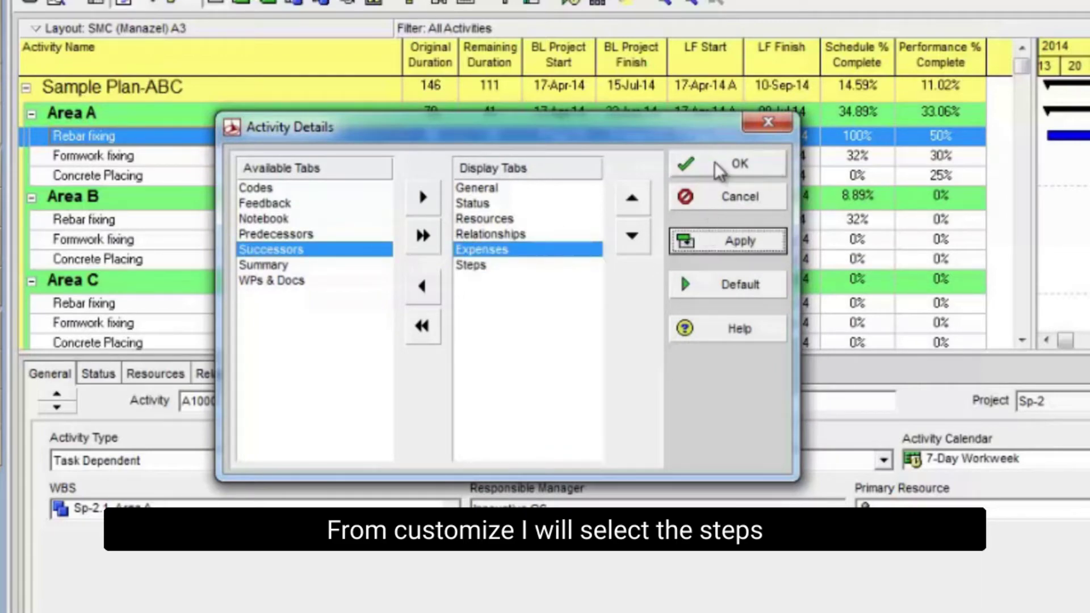
left_click(738, 164)
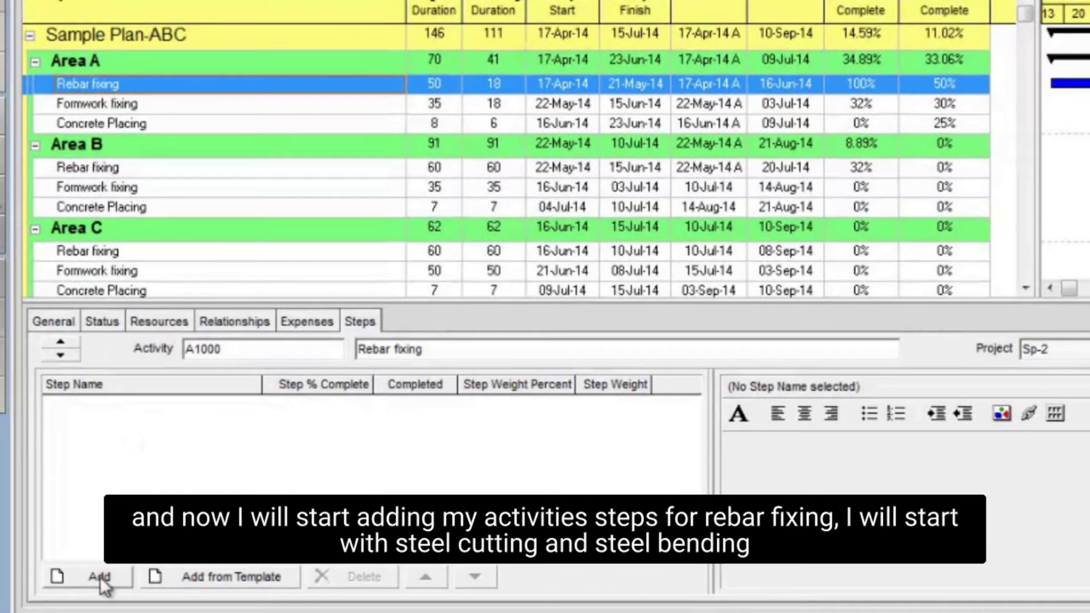
- Add steps named Steel cutting.bending, steel shifting, steel fixing and inspection to Rebar fixing
left_click(100, 577)
left_click(199, 410)
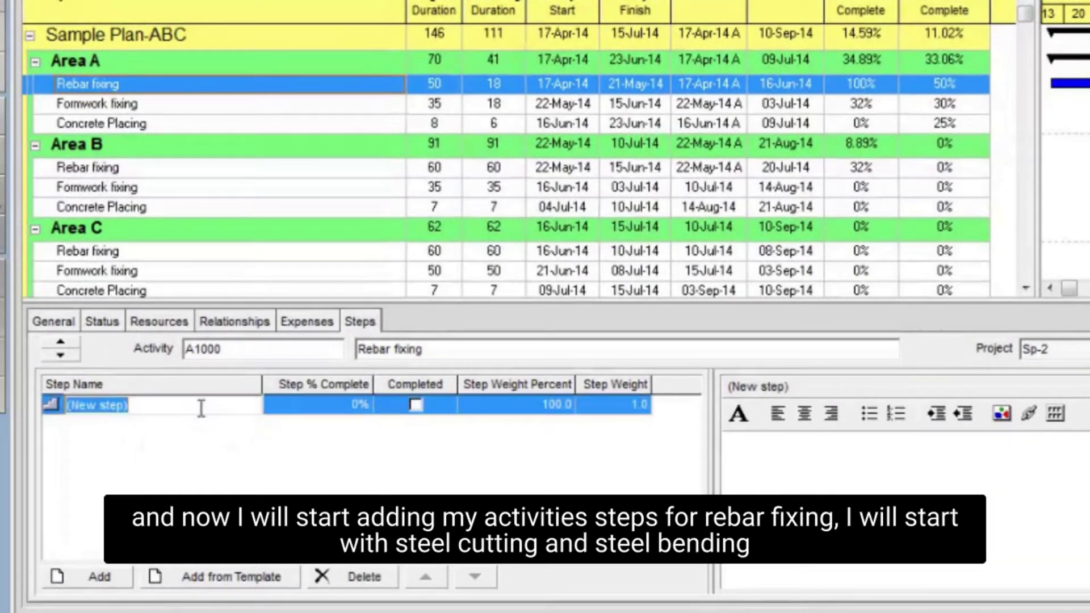
type("Stee")
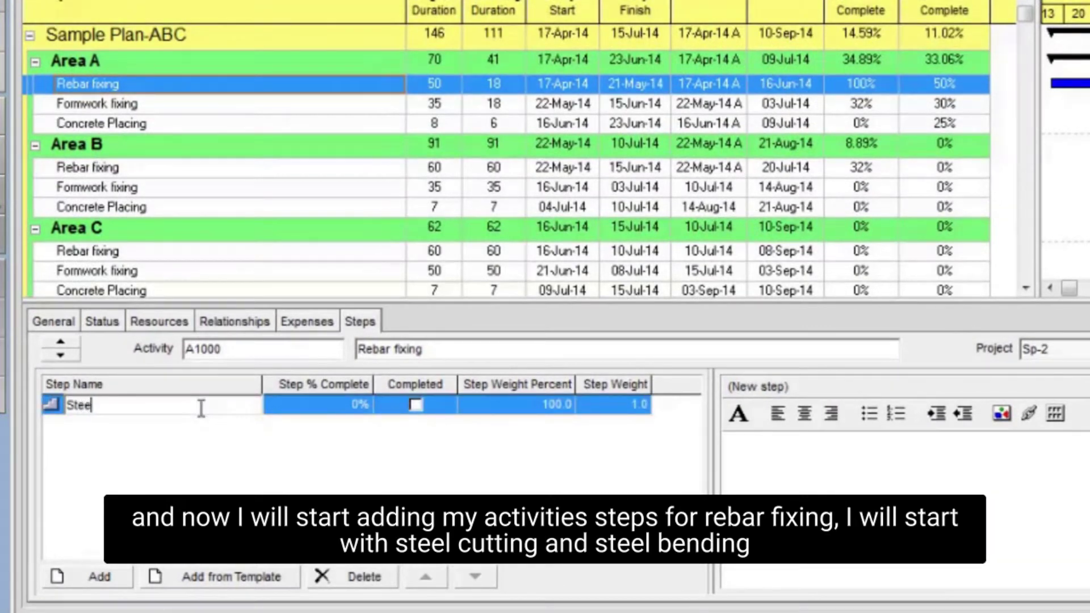
type("l cutting.bending")
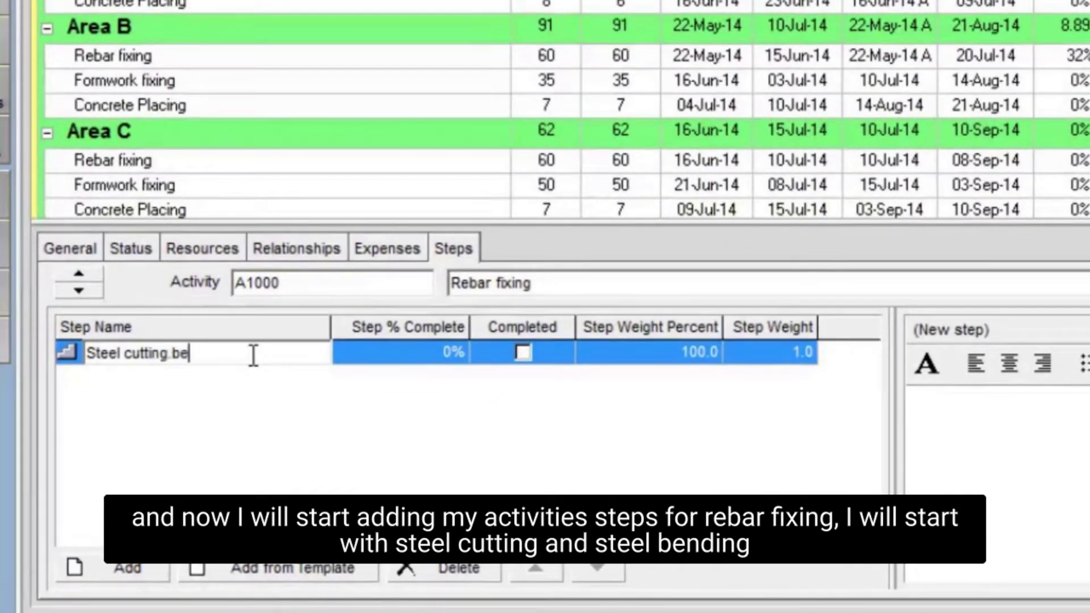
key("Return")
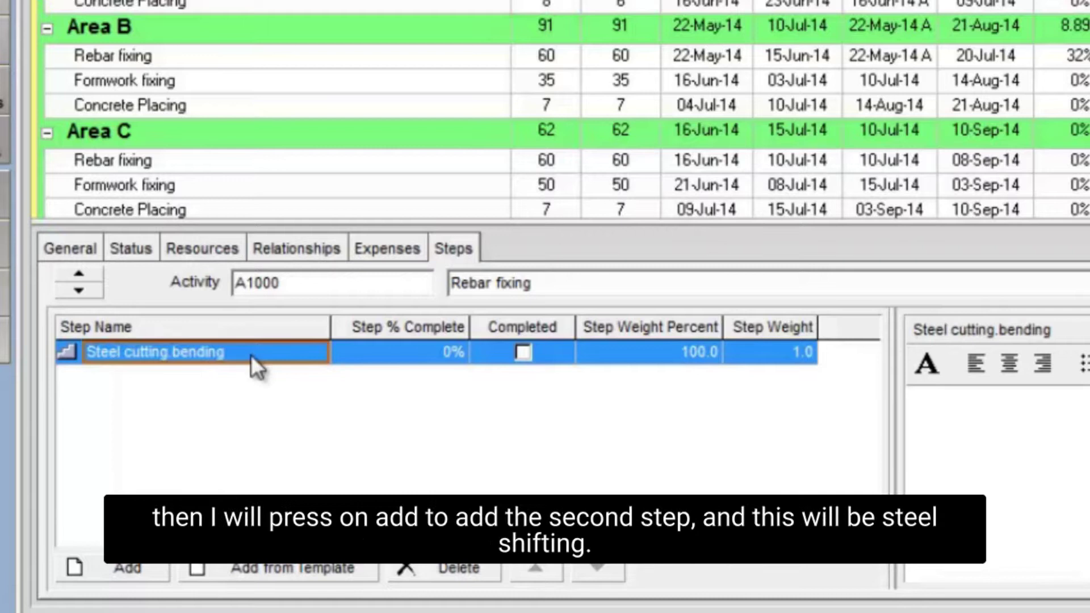
left_click(121, 567)
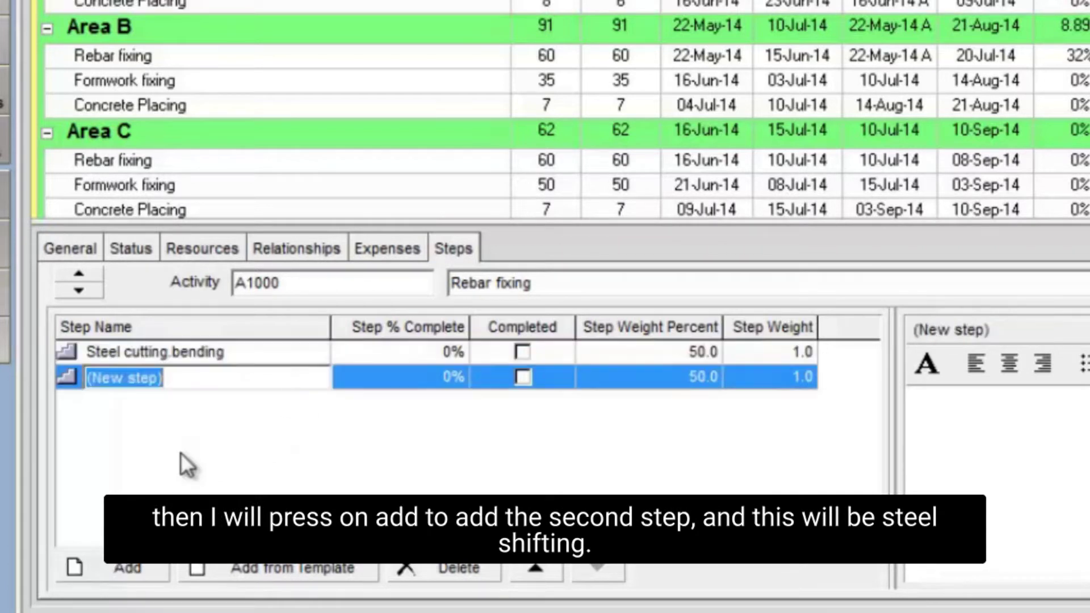
type("stee")
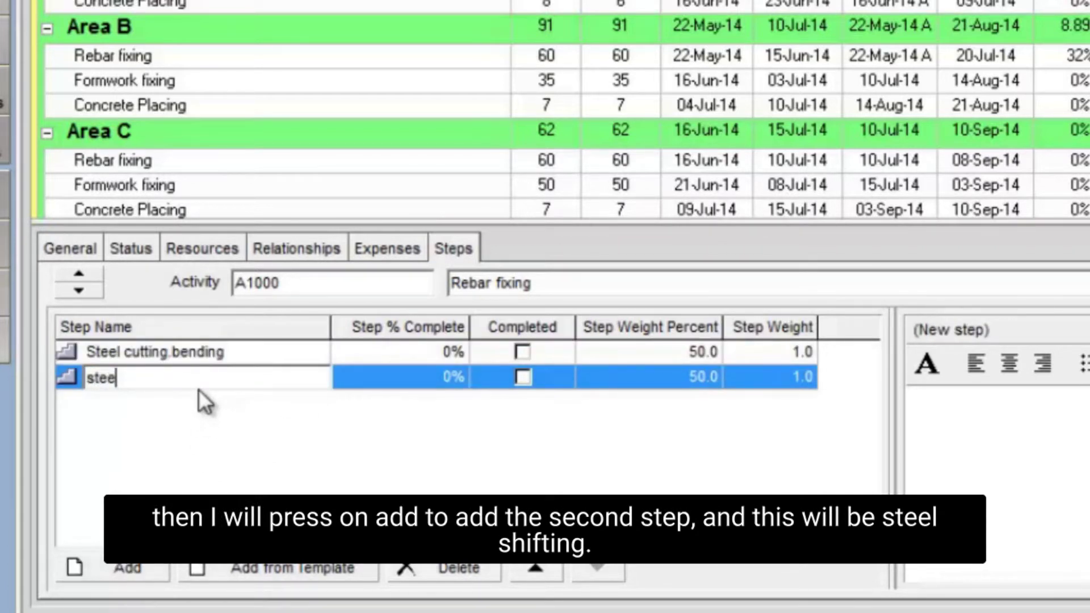
type("l shifting")
key("Return")
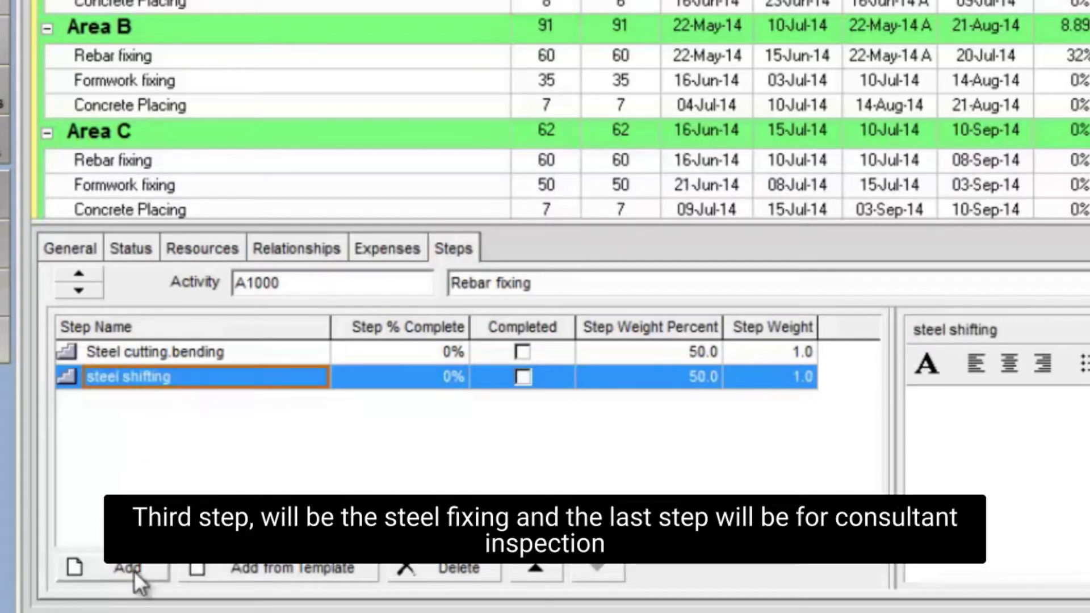
left_click(132, 569)
type("ste")
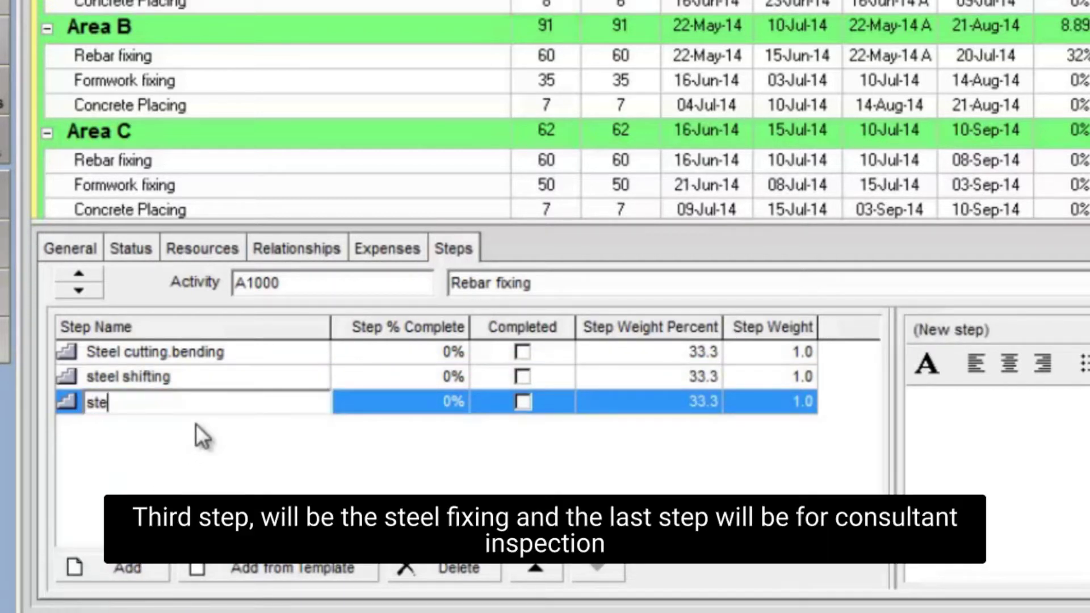
type("el fixing")
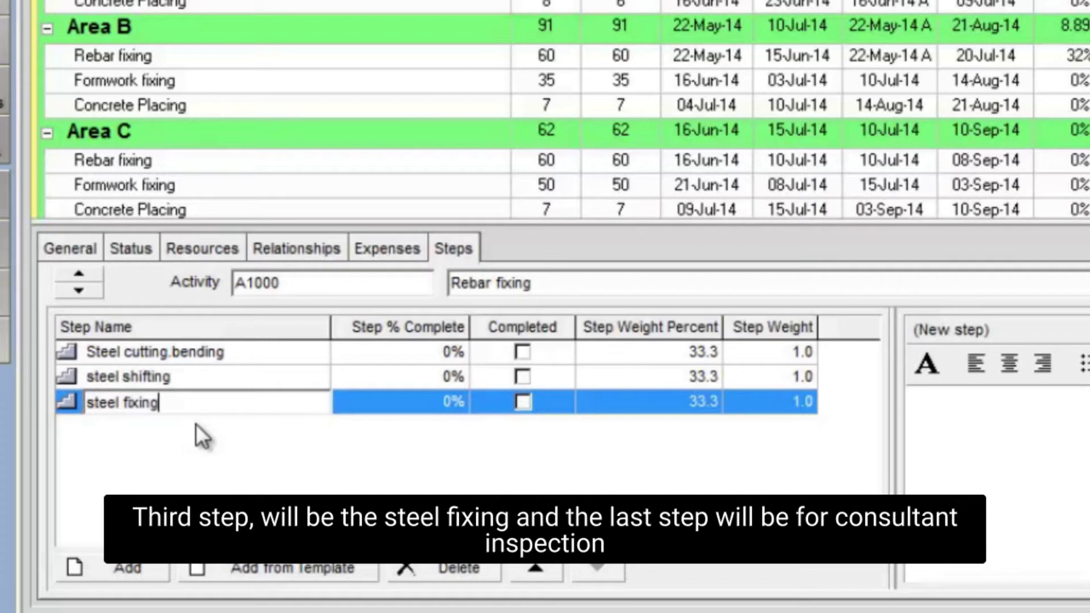
key("Return")
left_click(139, 570)
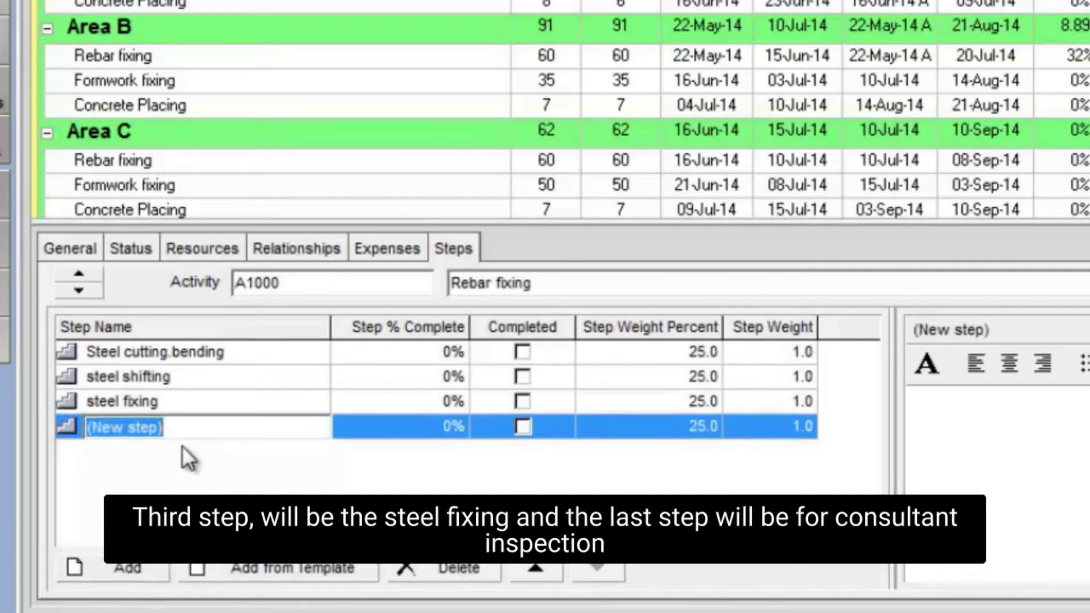
type("inspection")
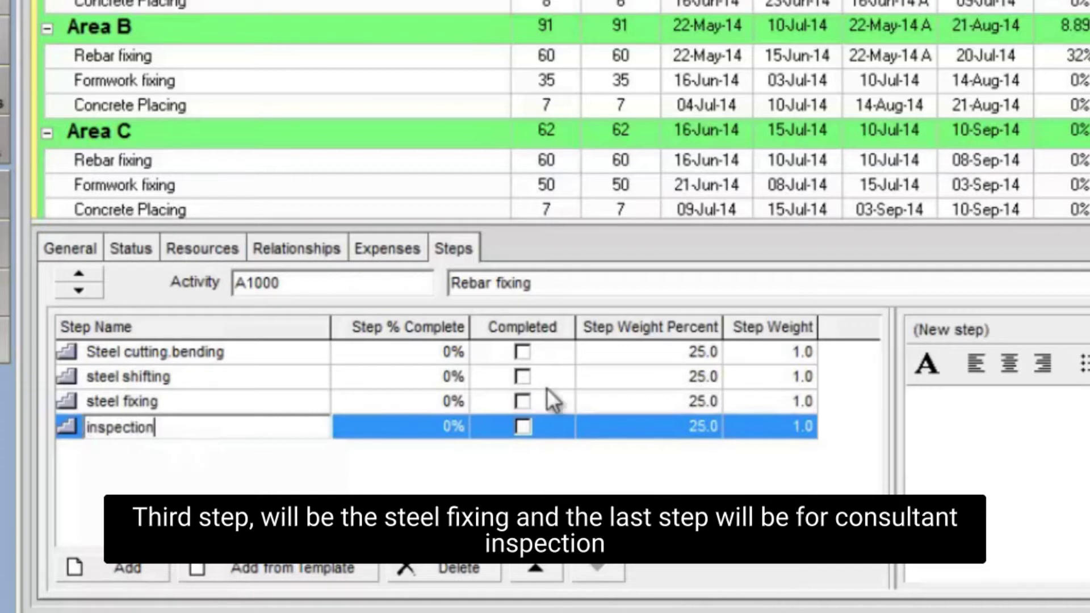
- Finish naming the inspection step, then weight the first two steps 15 and 30
left_click(659, 358)
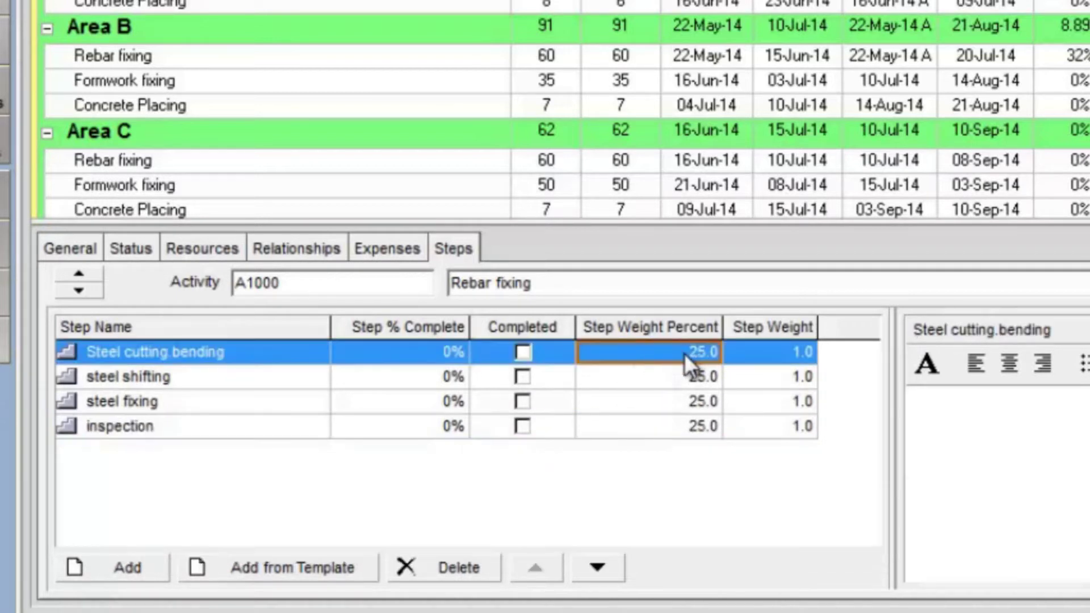
left_click(802, 356)
type("15")
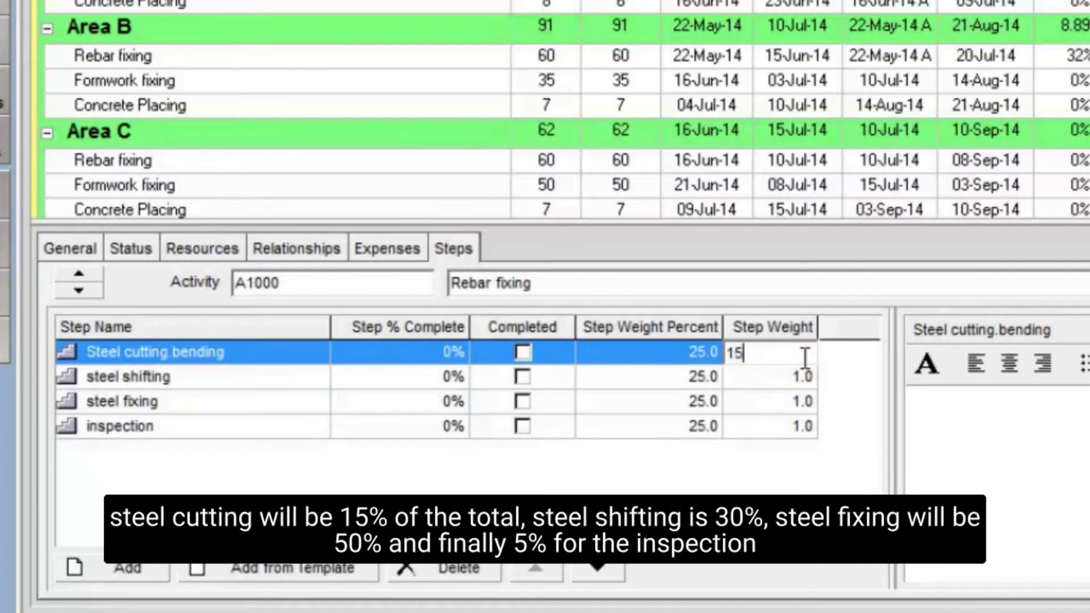
key("Return")
left_click(805, 372)
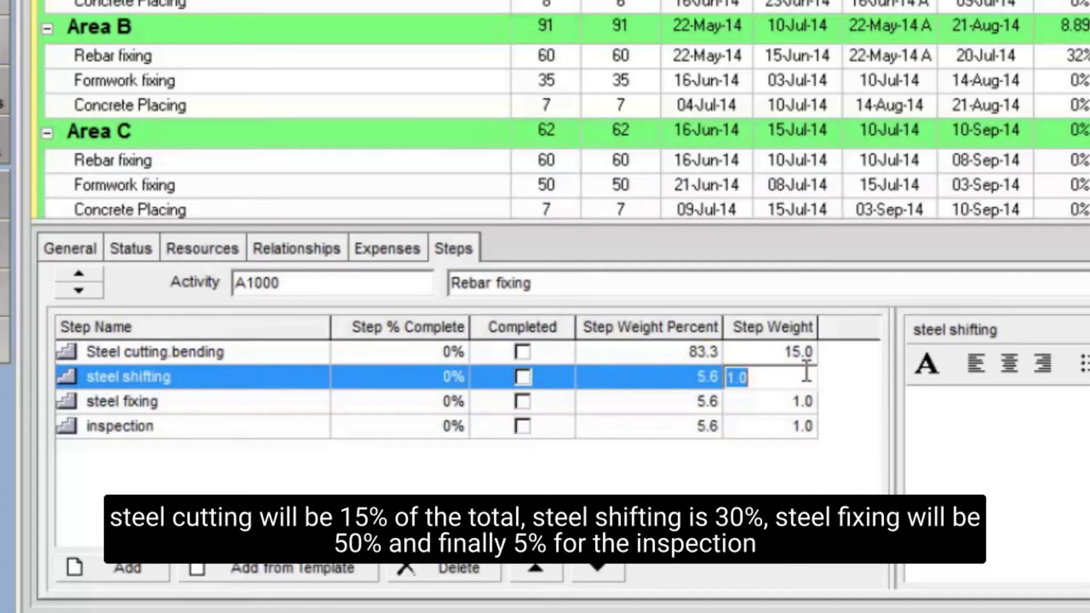
type("30")
key("Return")
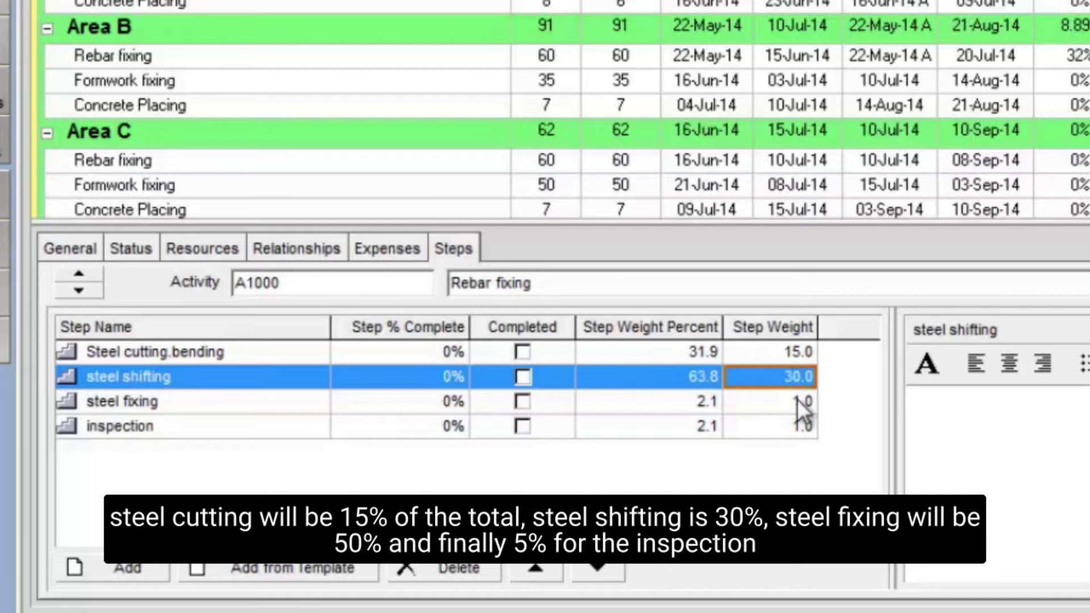
- Weight steel fixing 50 and inspection 5
left_click(797, 400)
type("50")
key("Return")
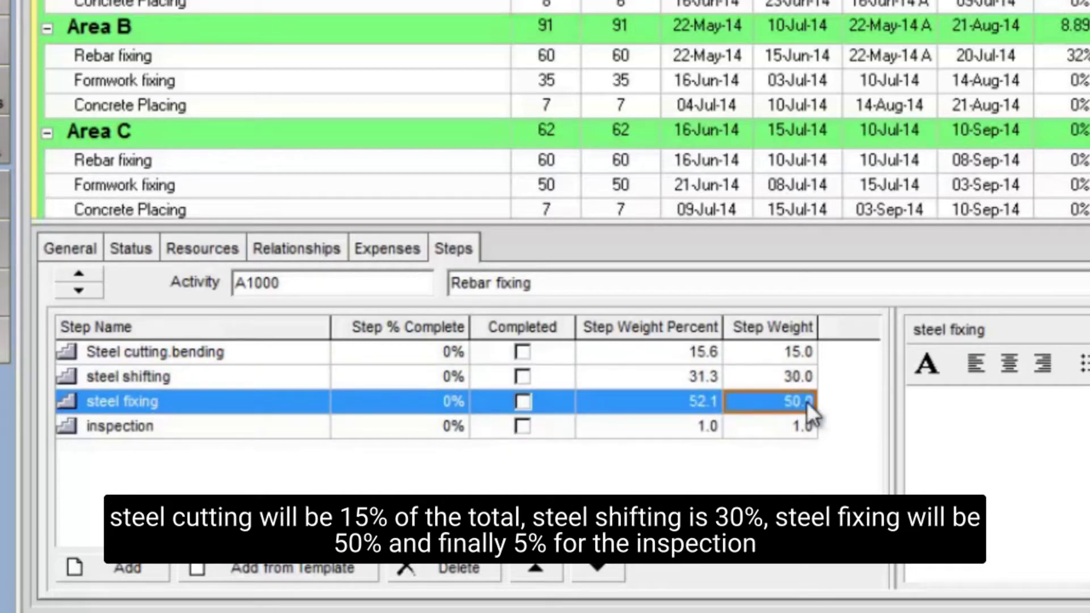
left_click(809, 429)
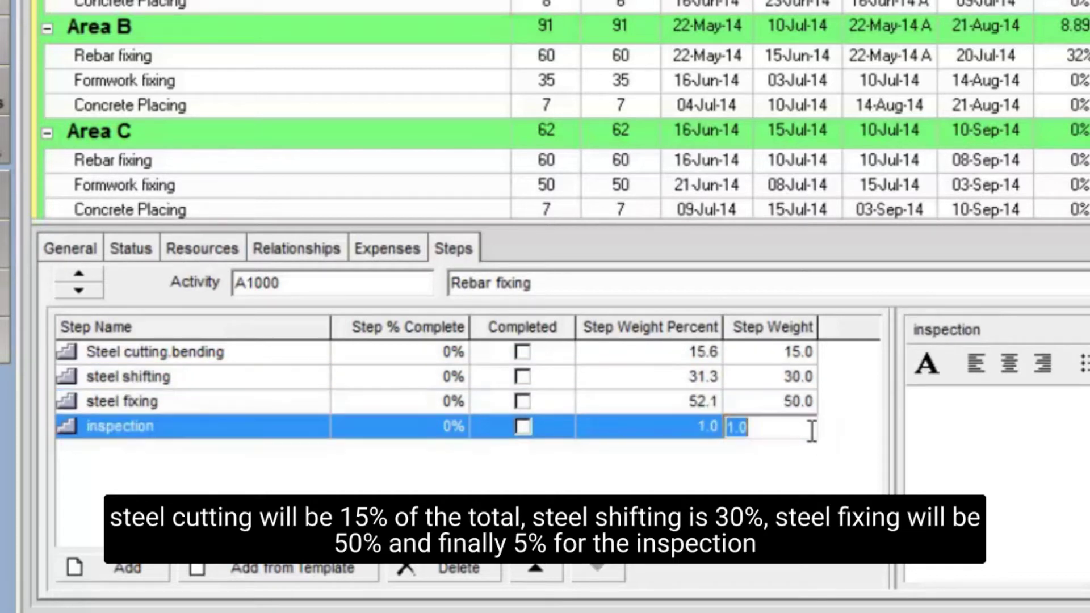
type("5")
key("Return")
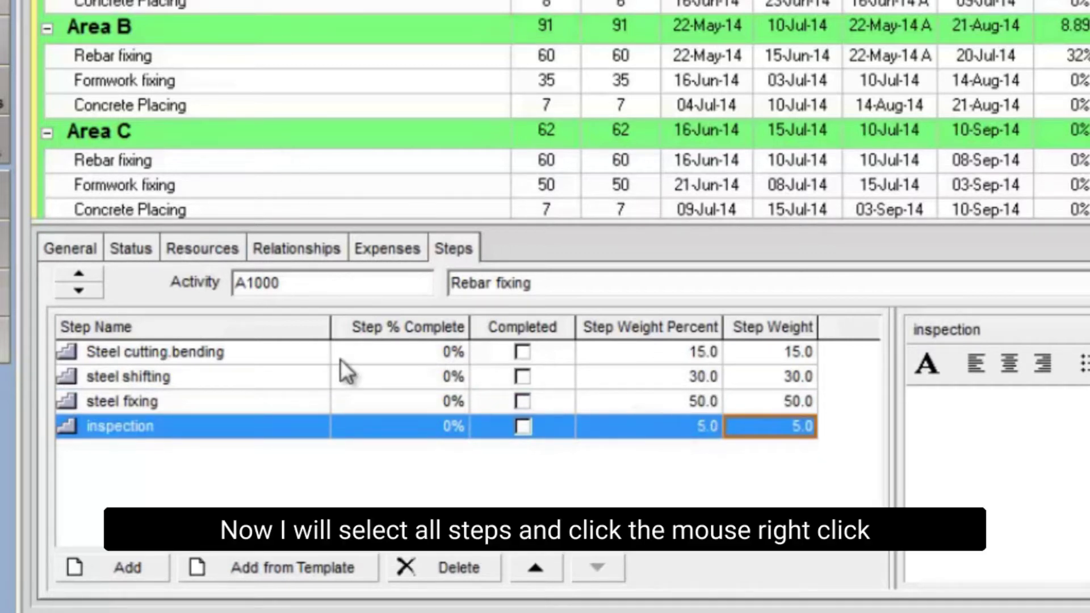
- Save all four steps as a step template named 'Rebar', then select Area B's Rebar fixing
left_click(264, 356)
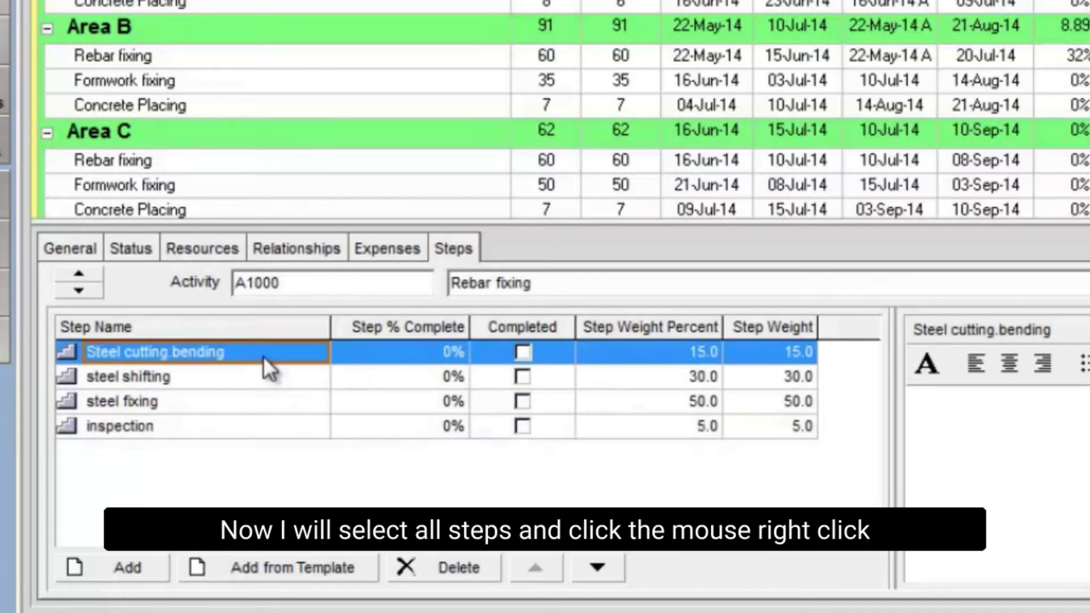
left_click(169, 430, "shift")
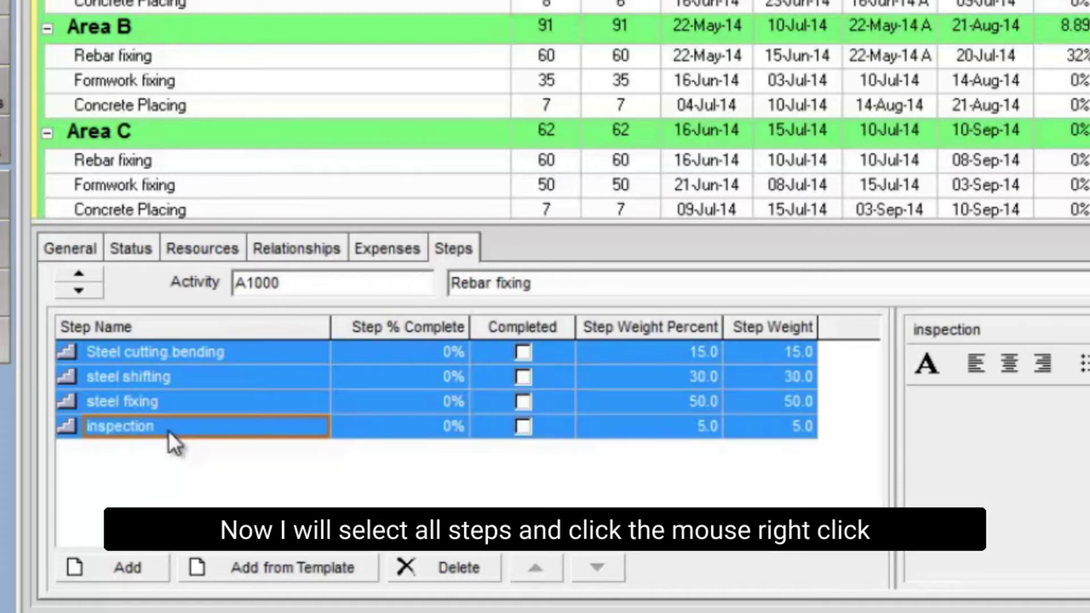
right_click(168, 430)
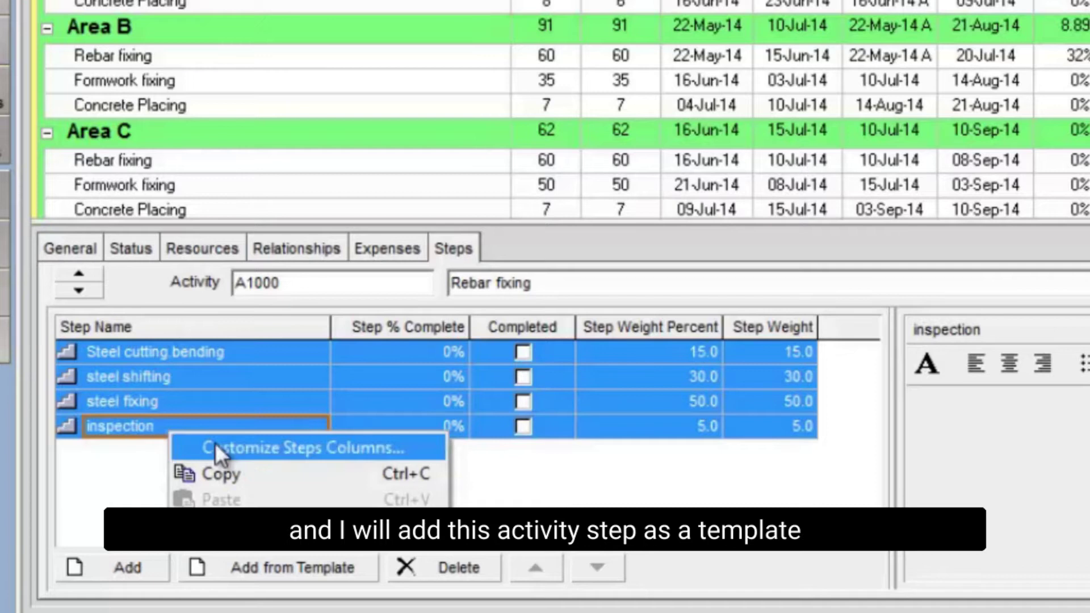
left_click(227, 525)
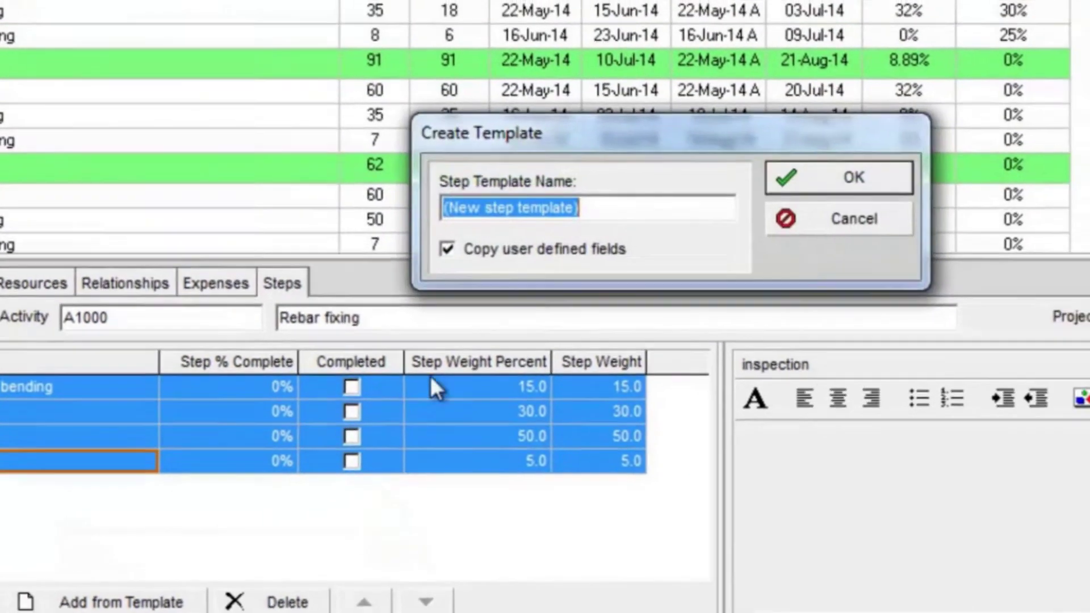
type("R")
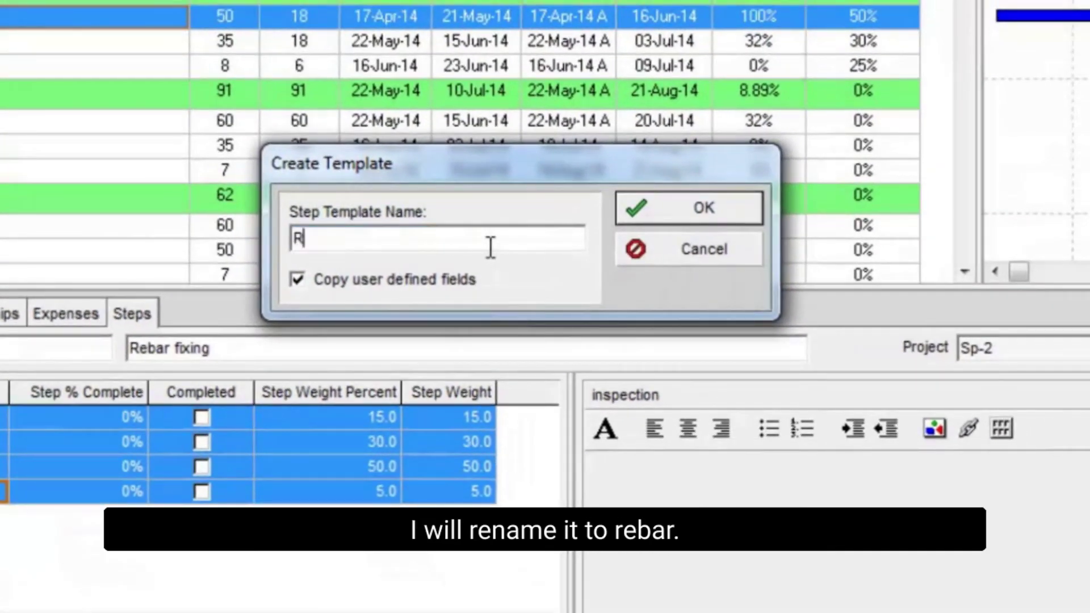
type("ebar")
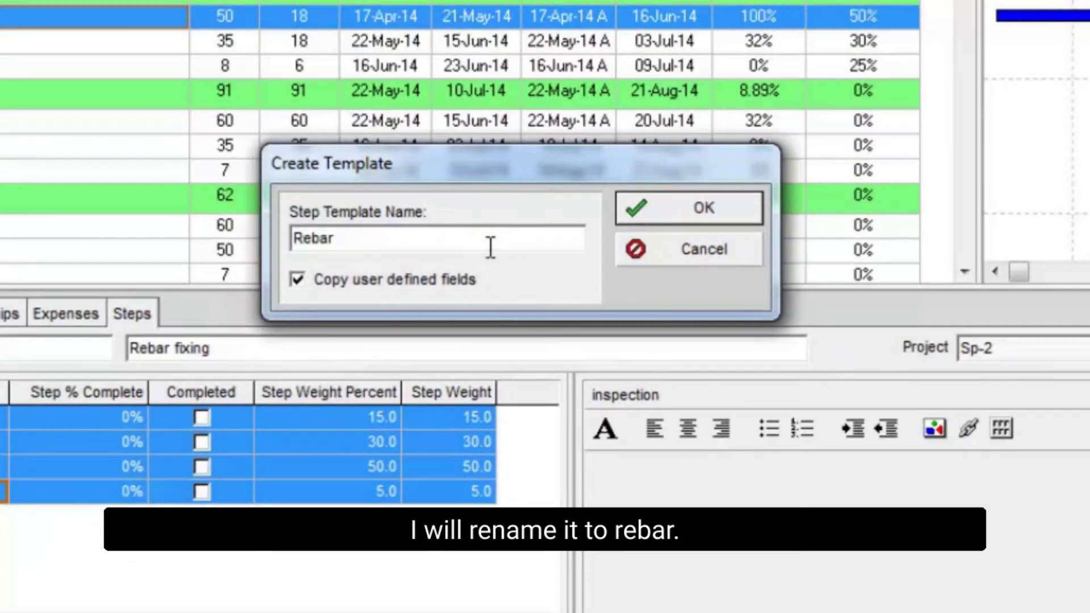
left_click(641, 217)
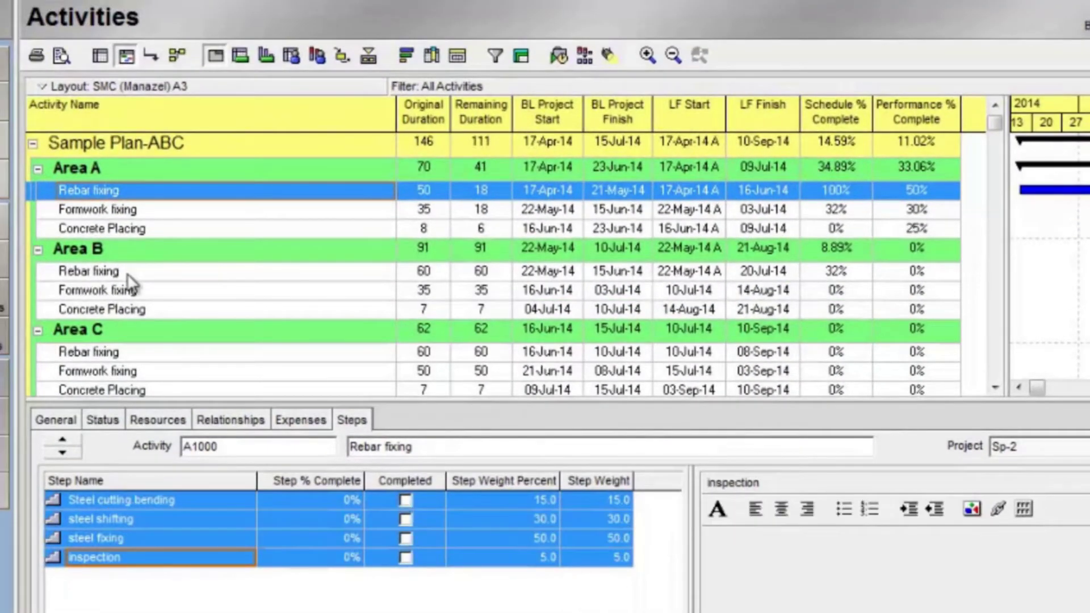
left_click(128, 272)
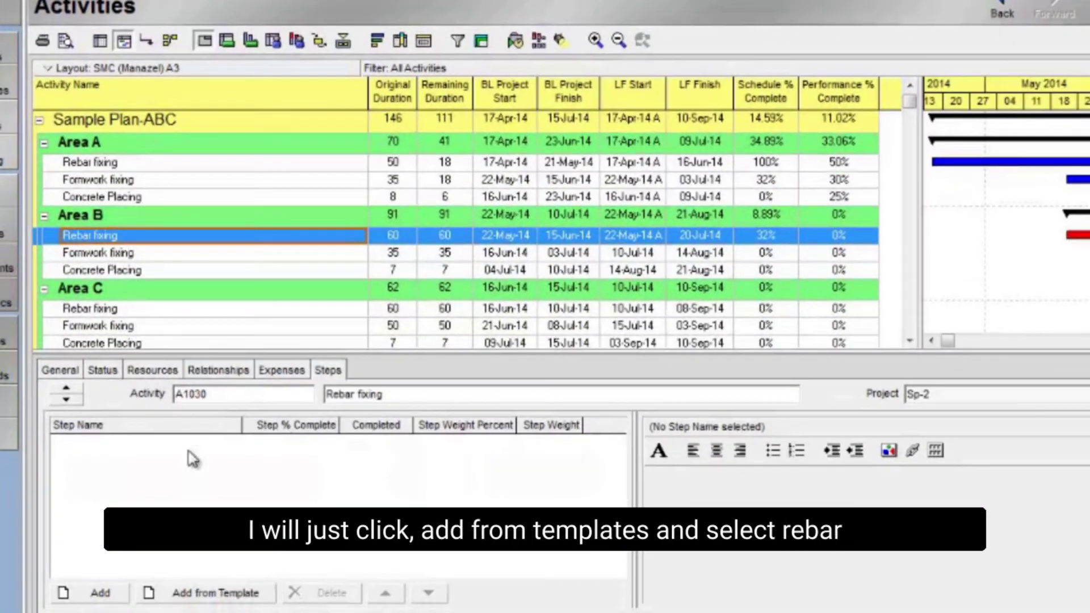
- Apply the Rebar template to Area B's (A1030) and Area C's (A1060) Rebar fixing activities
left_click(213, 595)
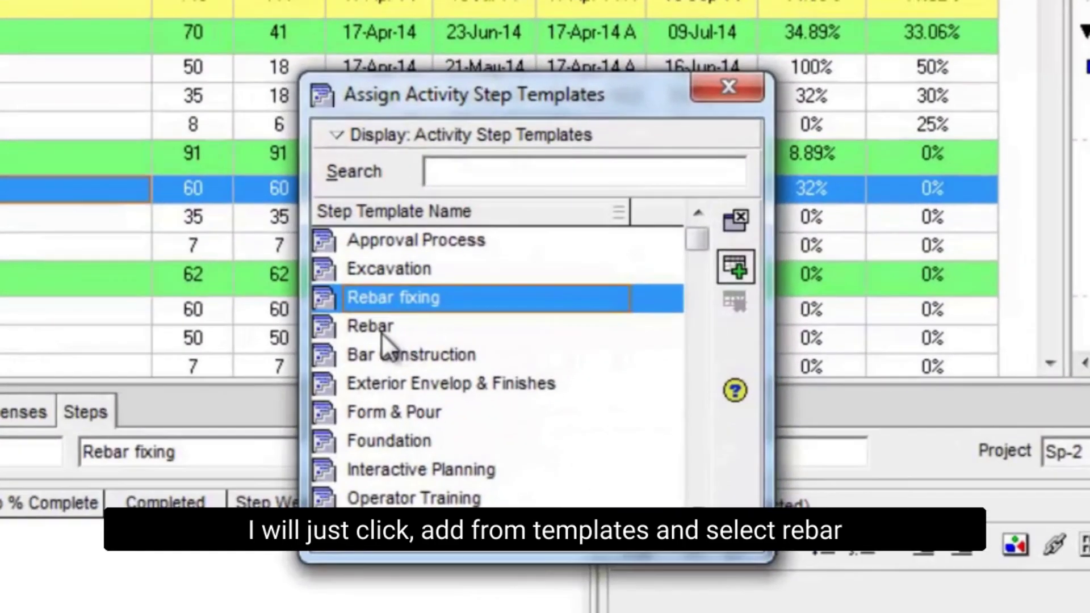
double_click(381, 329)
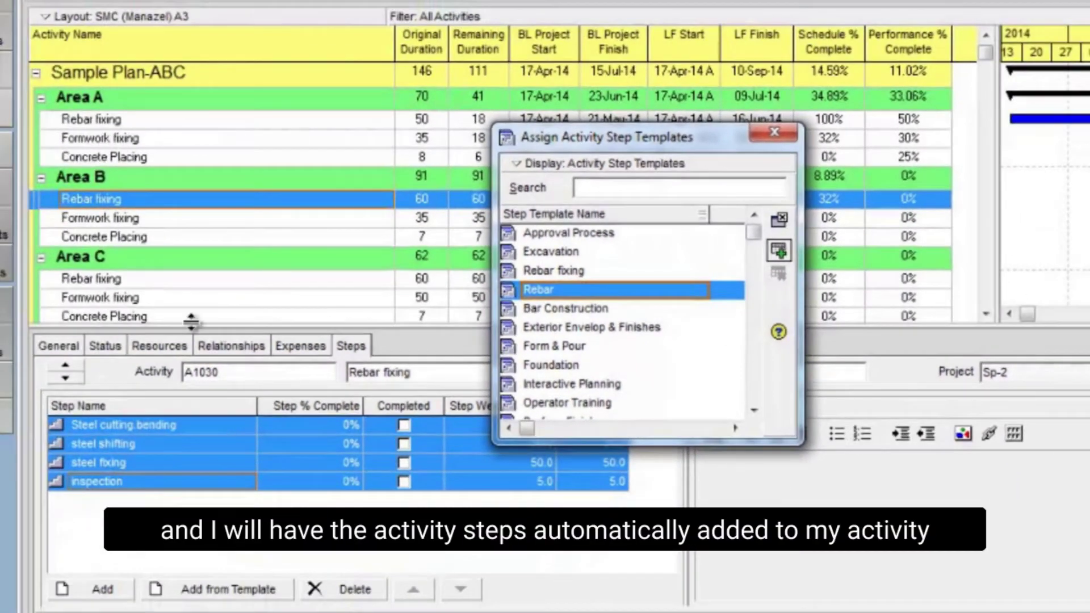
left_click(113, 280)
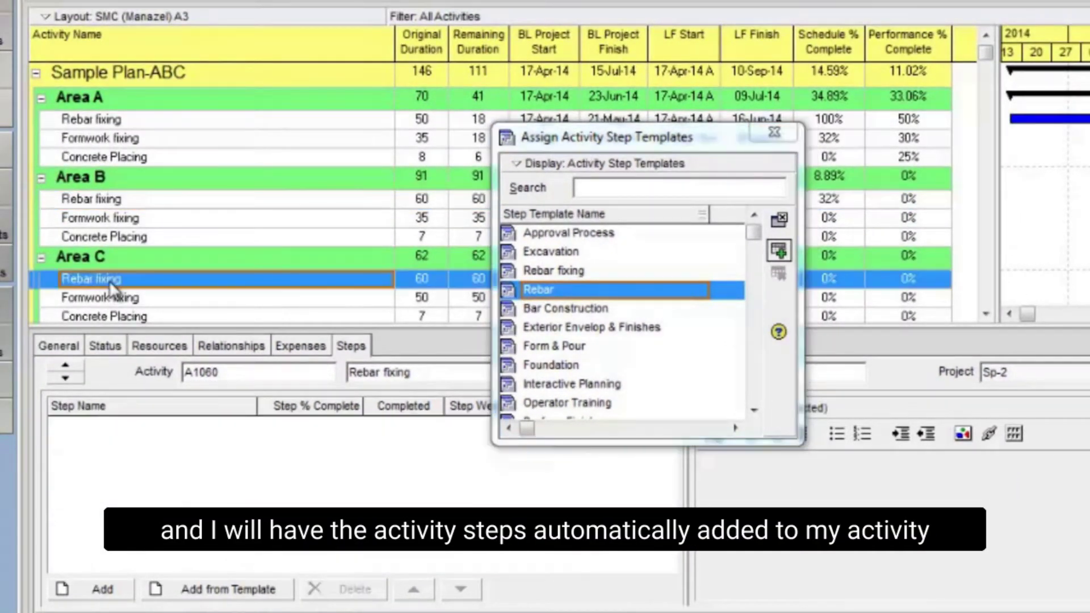
left_click(217, 591)
double_click(545, 290)
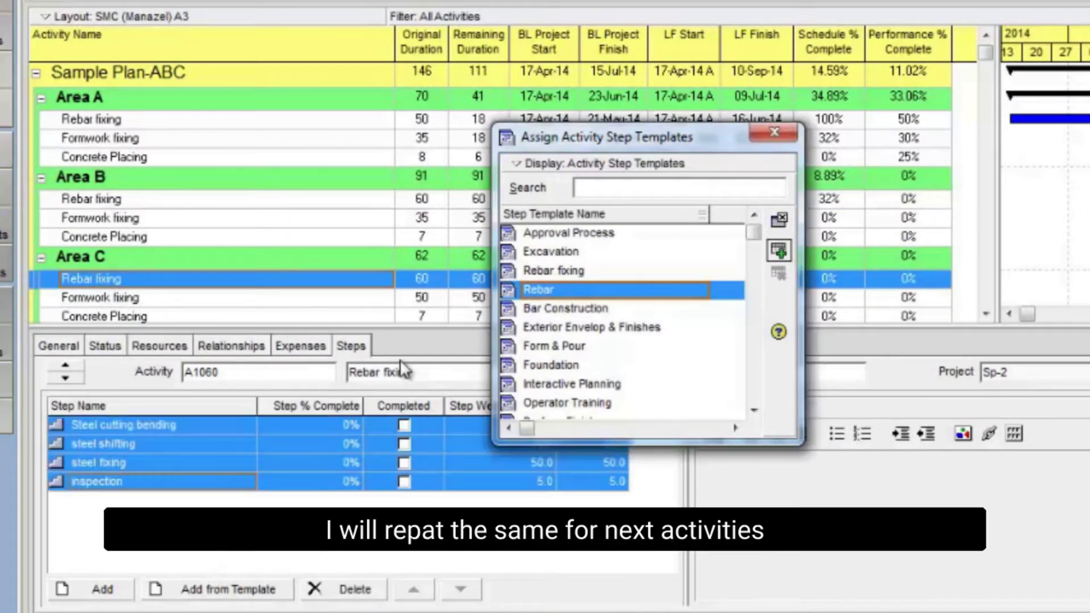
left_click(775, 133)
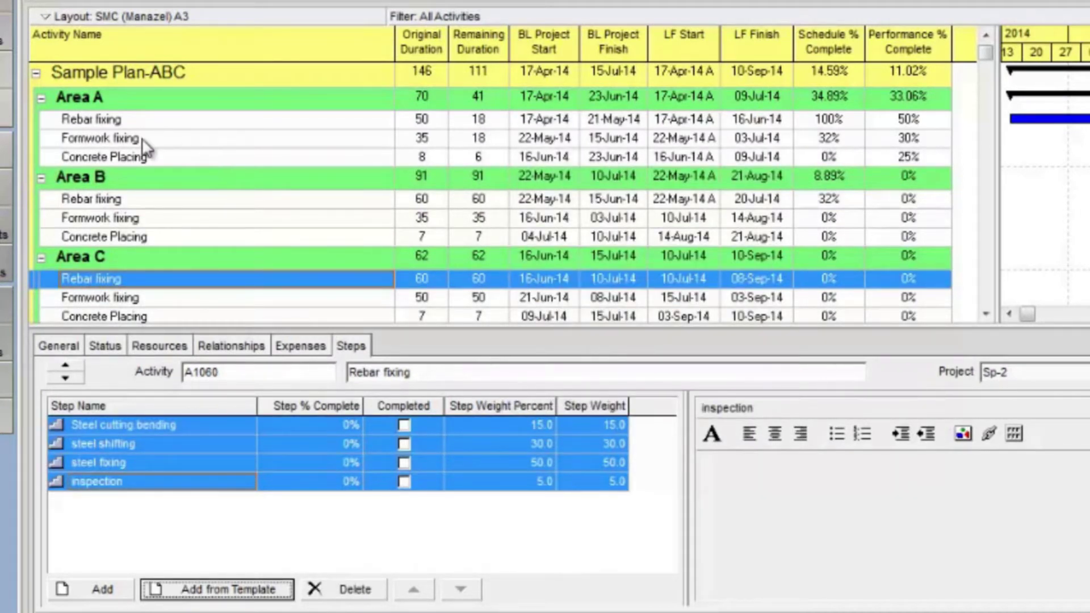
left_click(138, 122)
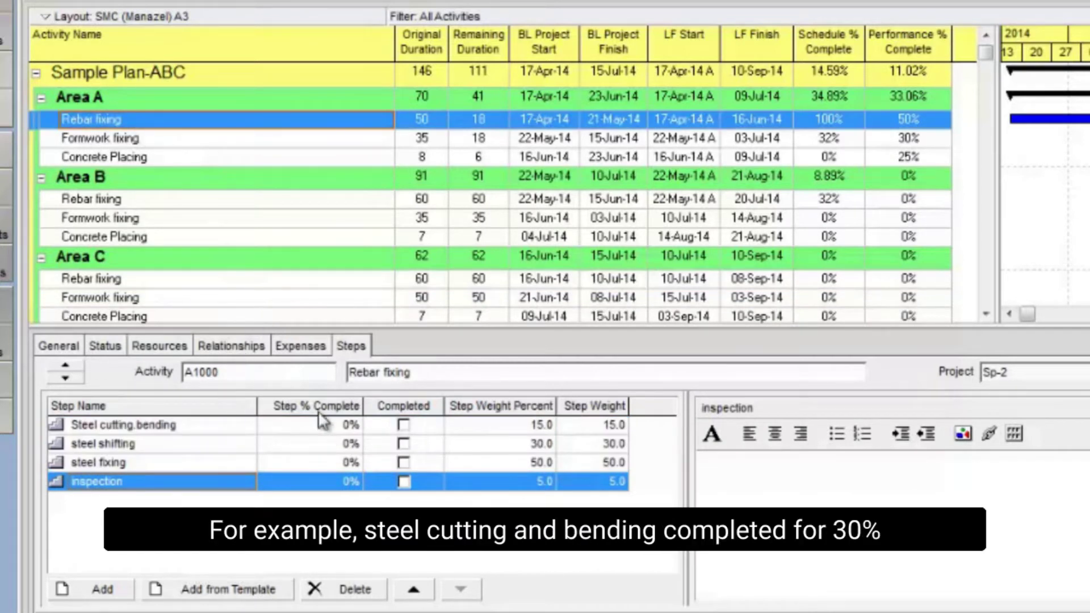
- Set Area A's Rebar fixing step % complete values to 30, 25, 20 and 10
left_click(325, 431)
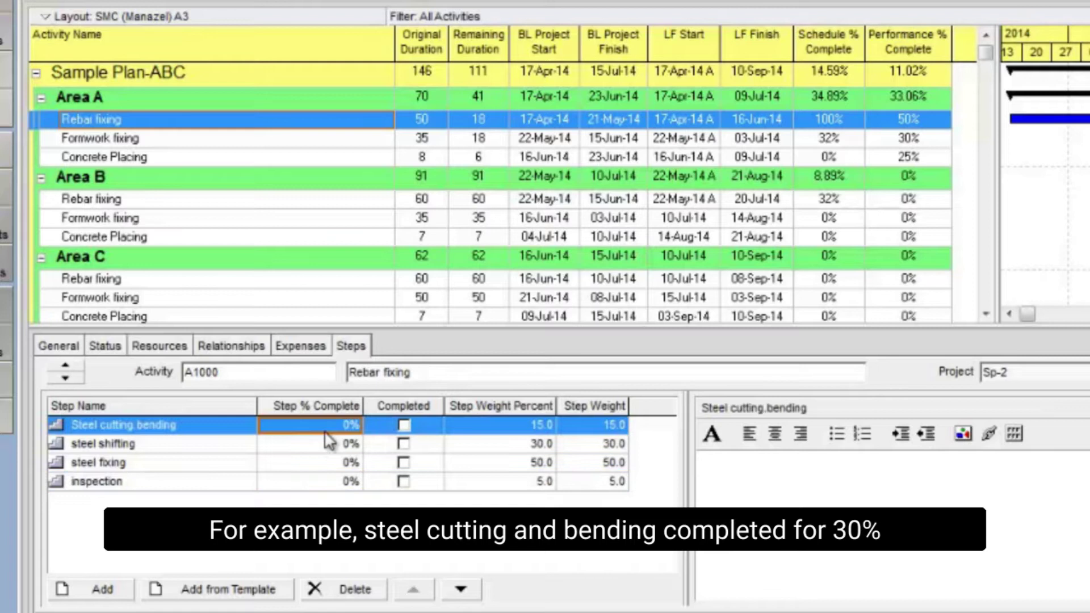
left_click(325, 430)
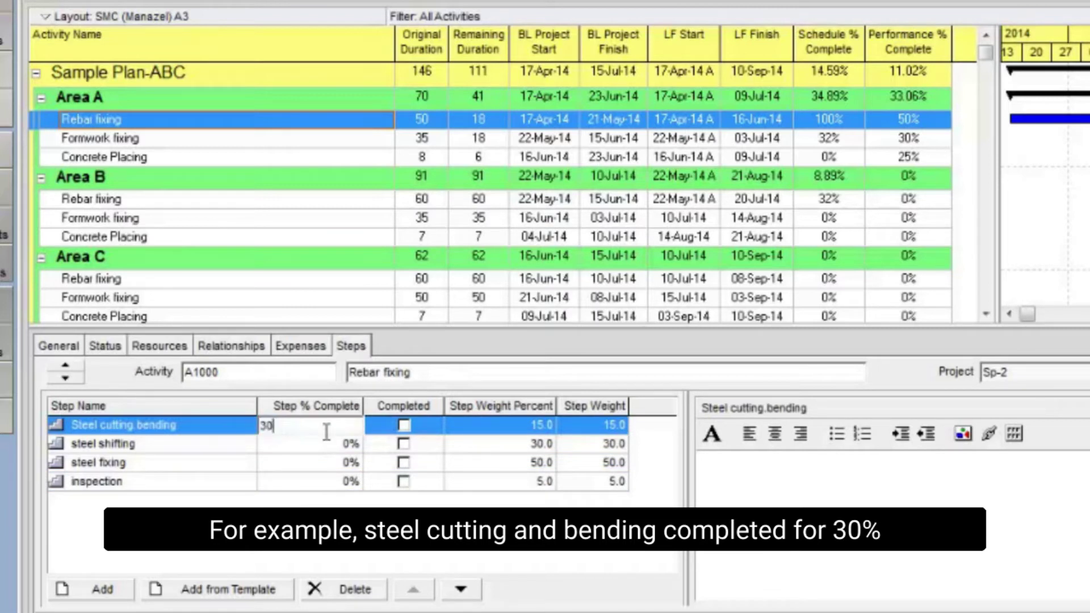
key("Return")
left_click(357, 445)
left_click(358, 446)
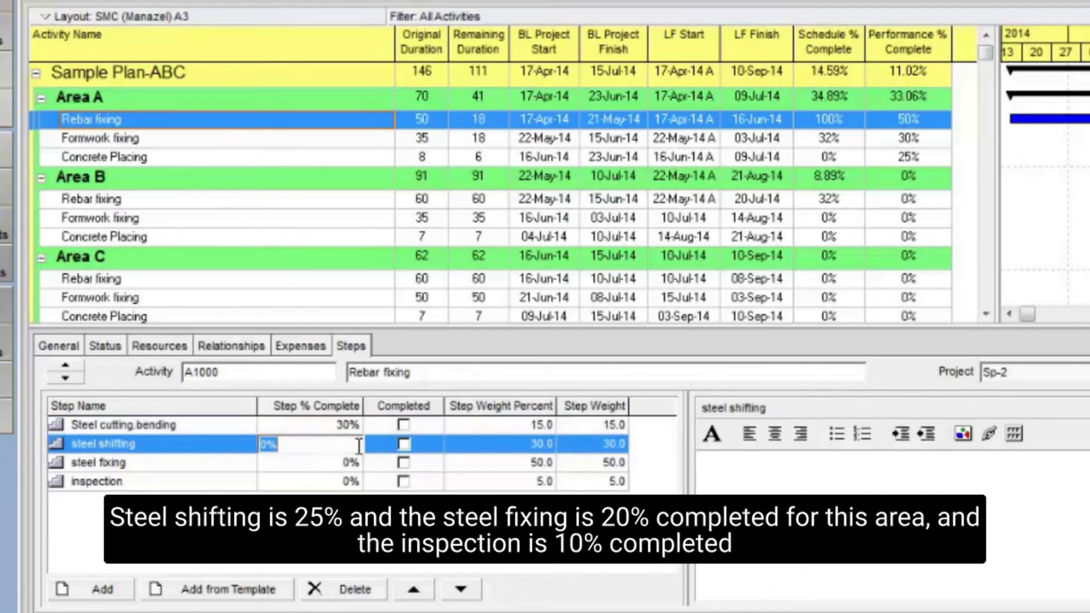
type("25")
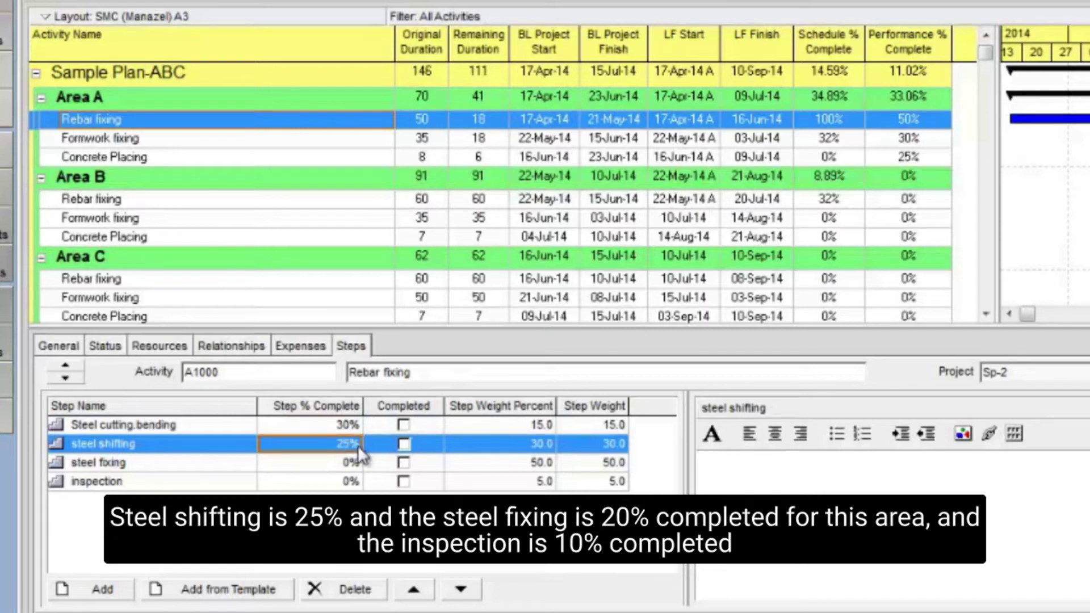
left_click(340, 463)
left_click(339, 463)
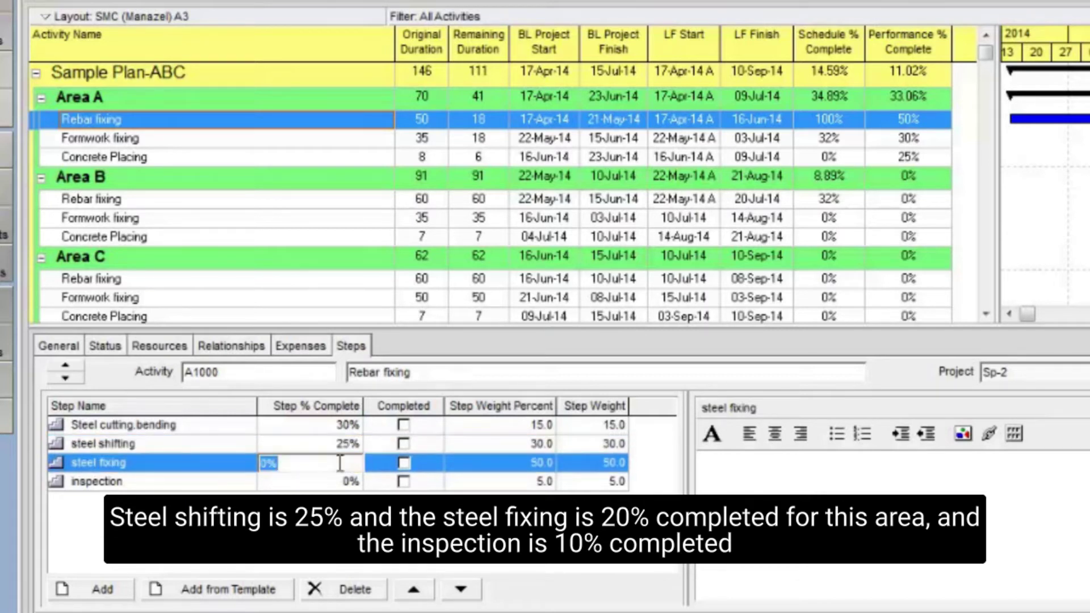
key("Return")
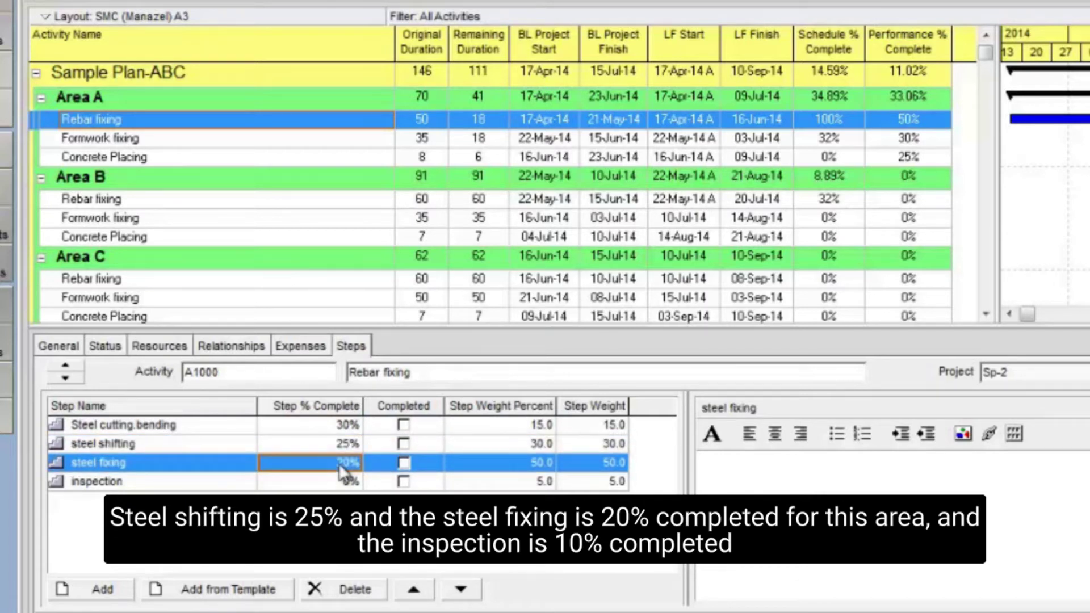
left_click(342, 481)
left_click(343, 482)
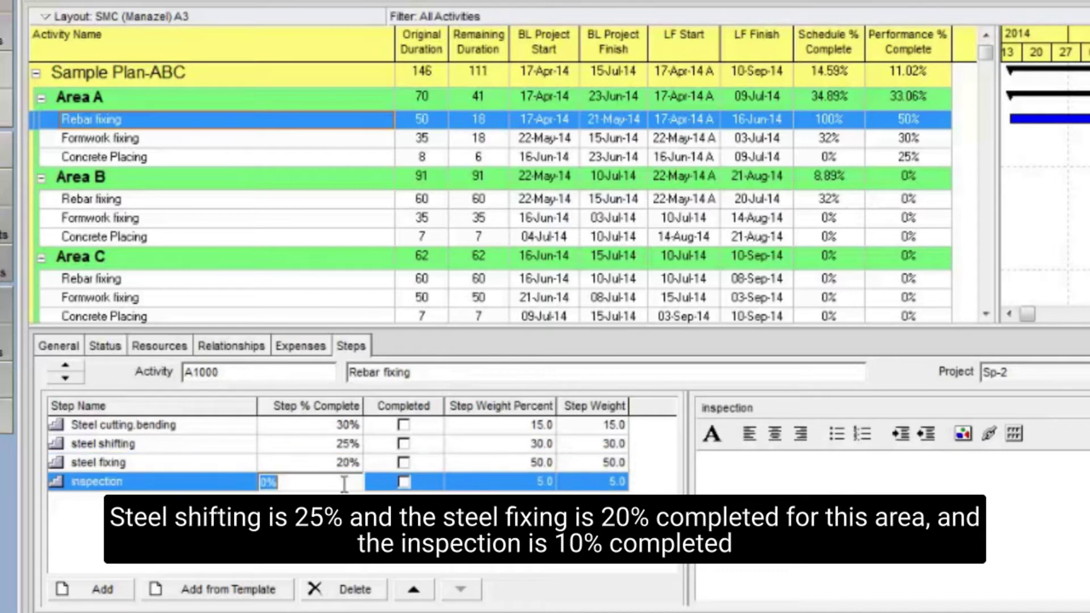
type("10")
key("Return")
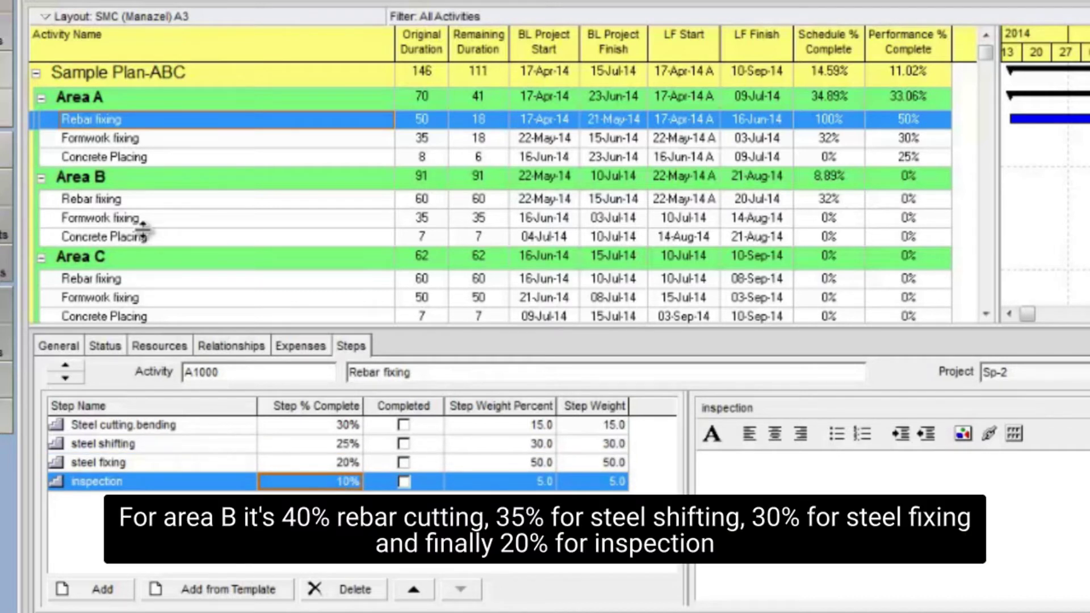
- Select Area B's Rebar fixing and set steel cutting bending 40% and steel shifting 35% complete
left_click(145, 204)
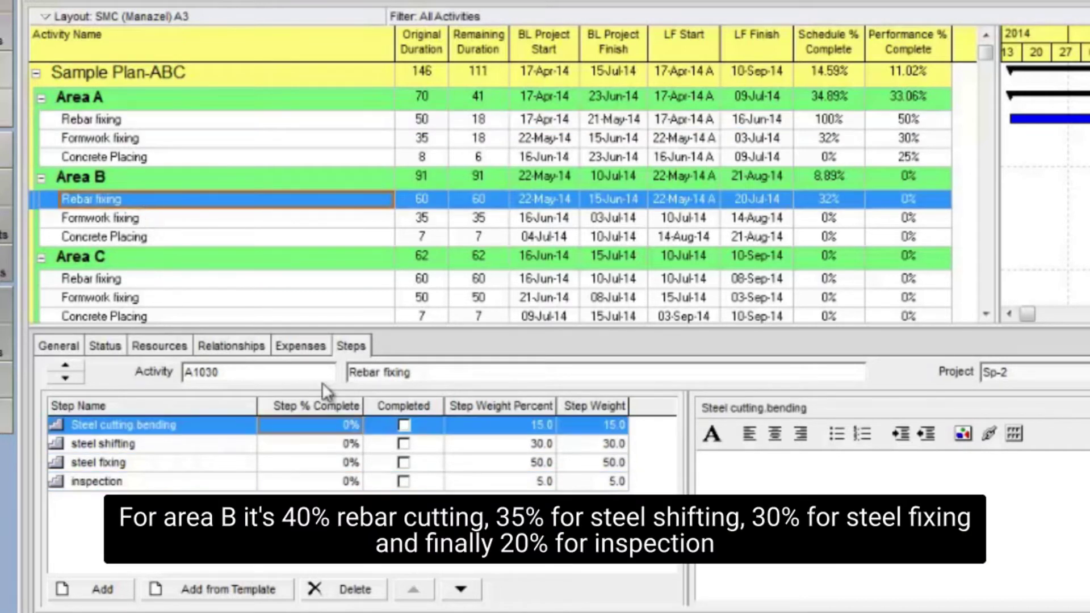
left_click(342, 420)
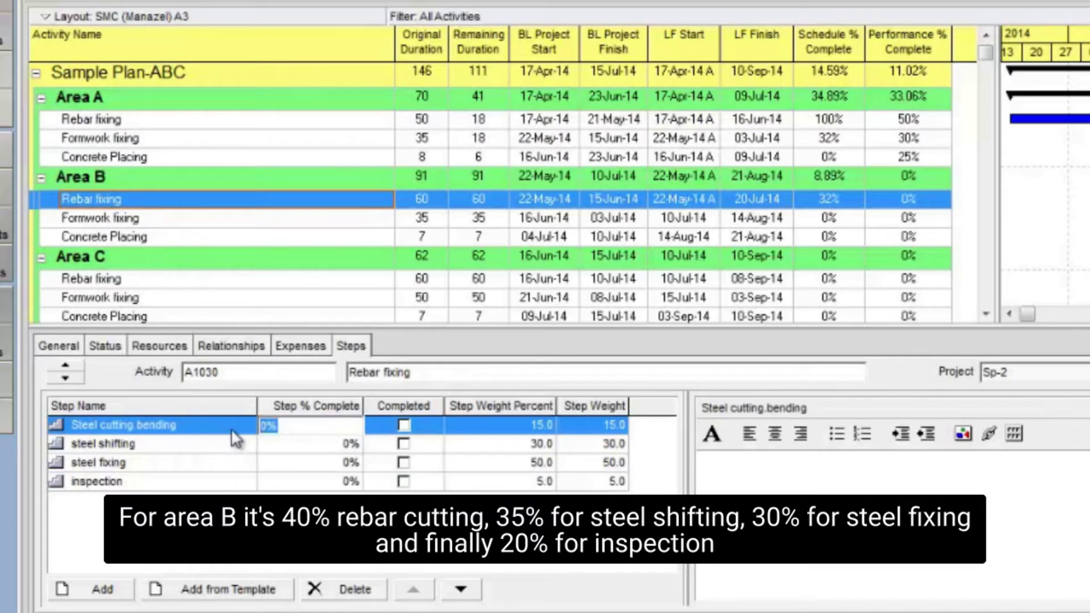
type("40")
key("Return")
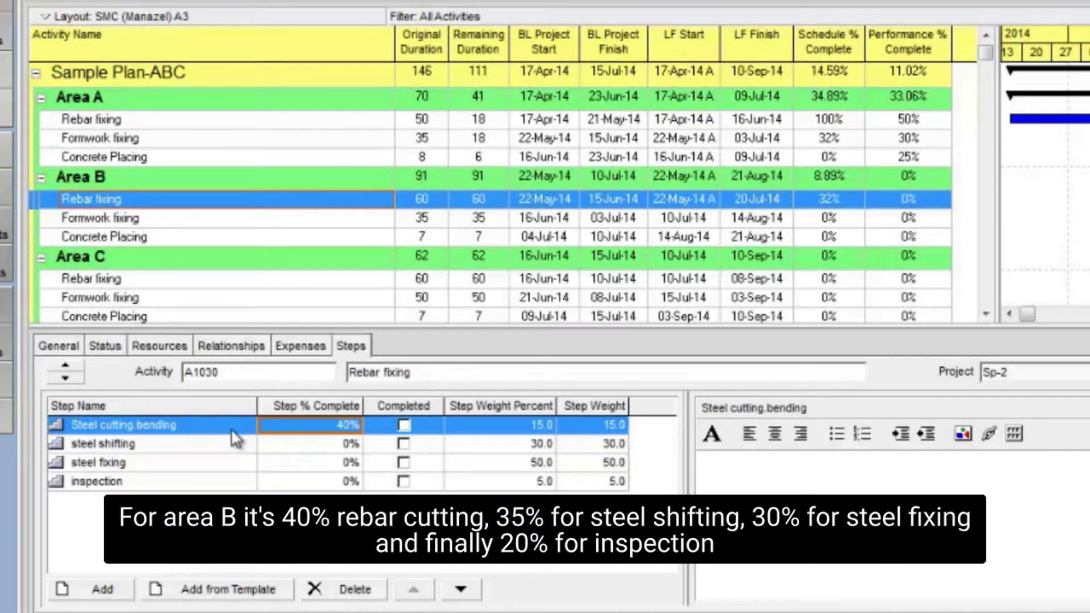
left_click(315, 444)
type("35")
key("Return")
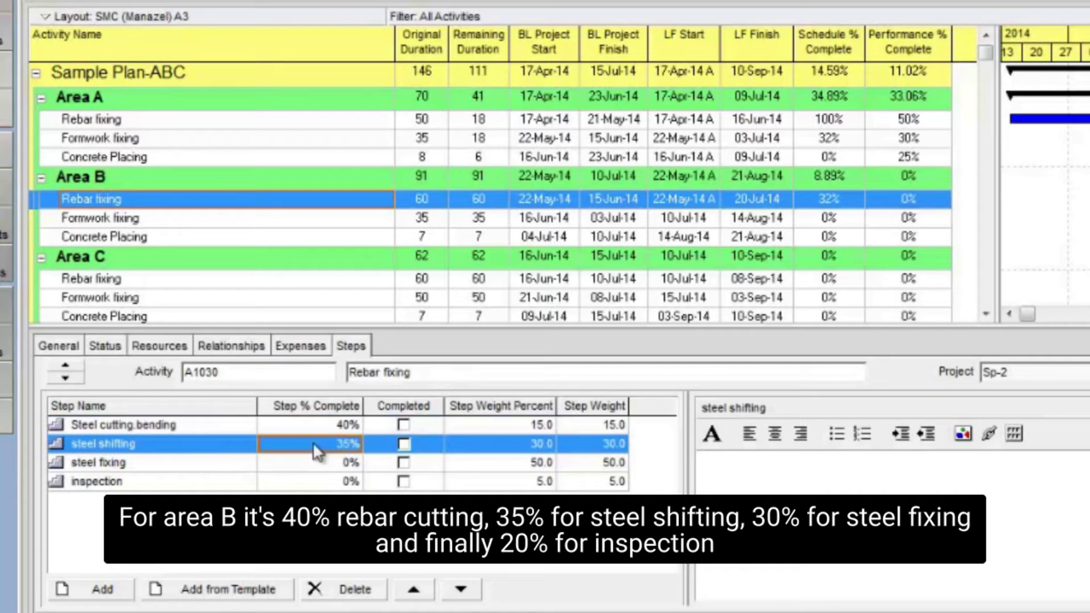
- Set steel fixing to 30% and inspection to 20% complete
left_click(343, 466)
type("30")
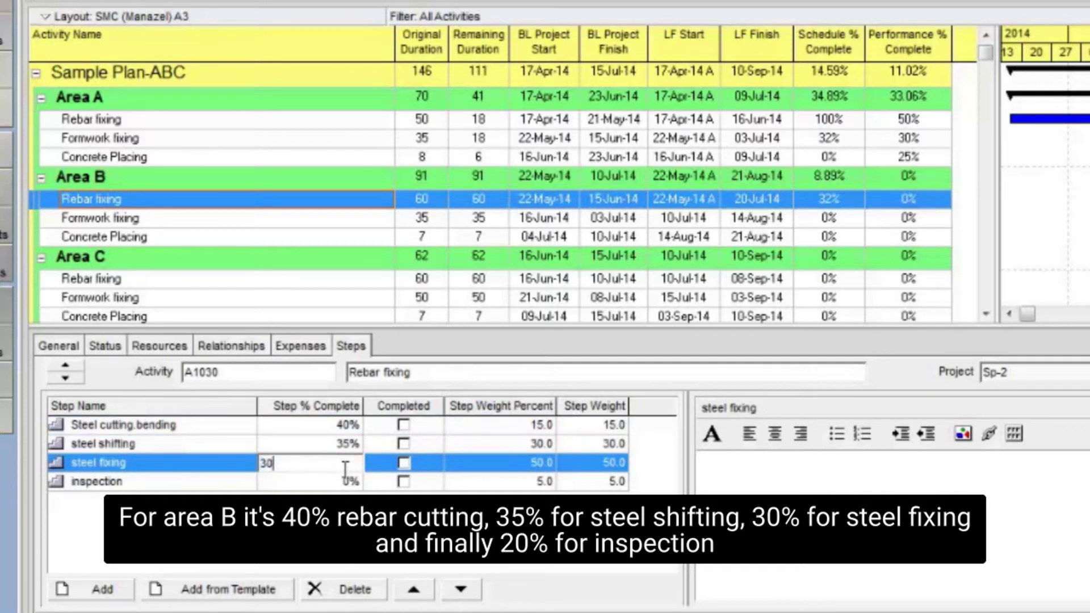
key("Return")
left_click(351, 482)
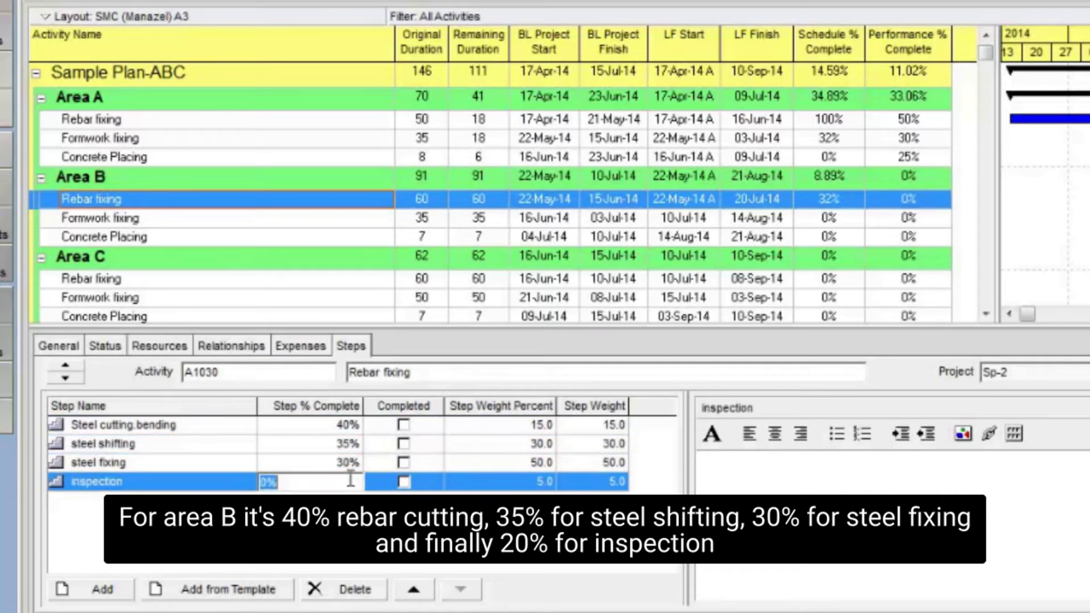
type("20")
key("Return")
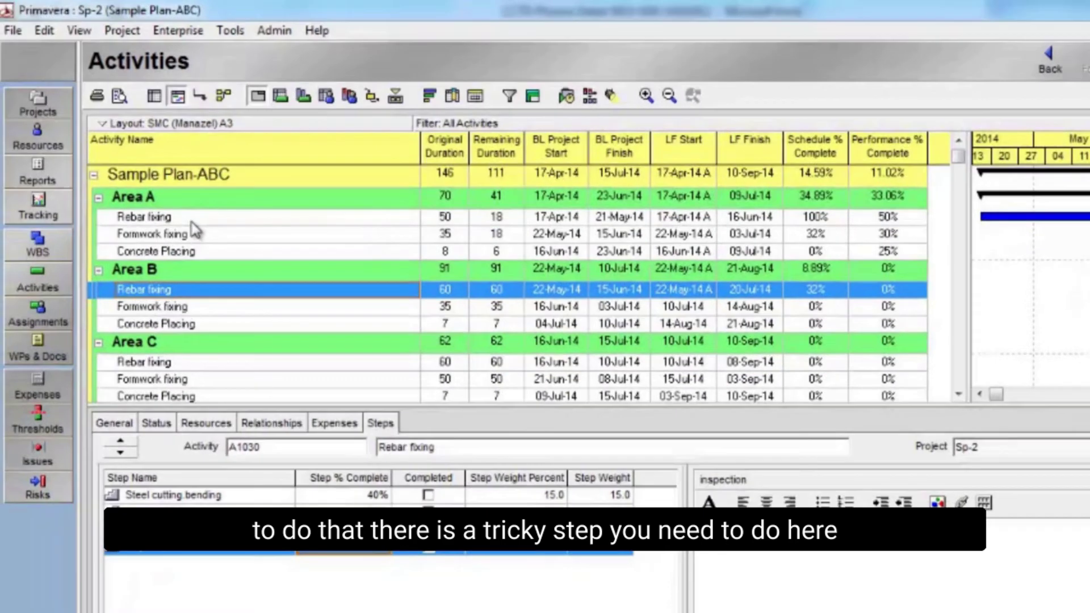
- Close the open Sample Plan-ABC project with File > Close All
left_click(118, 199)
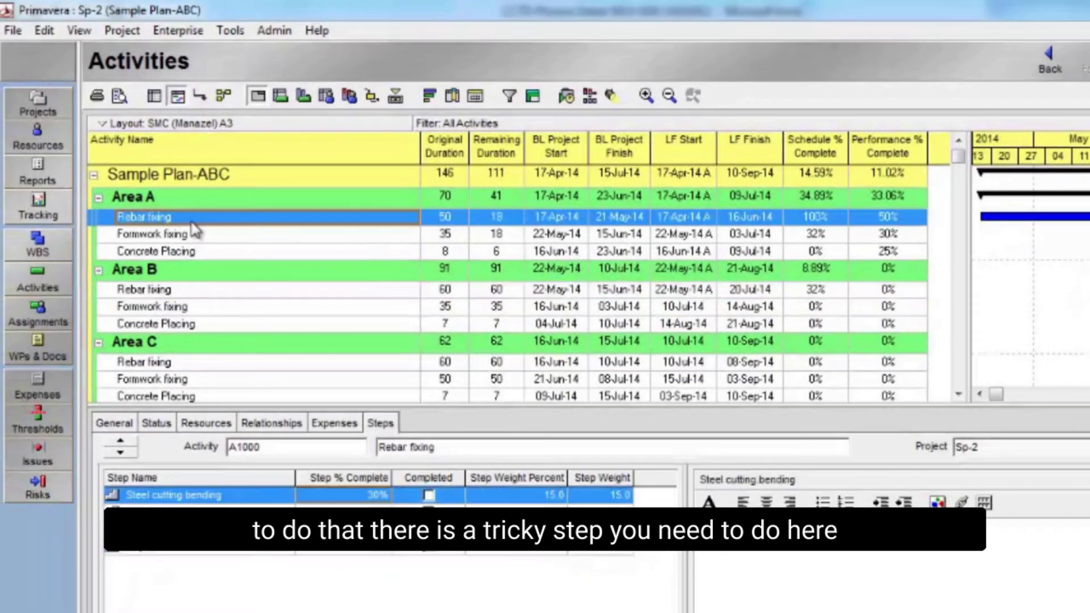
left_click(13, 30)
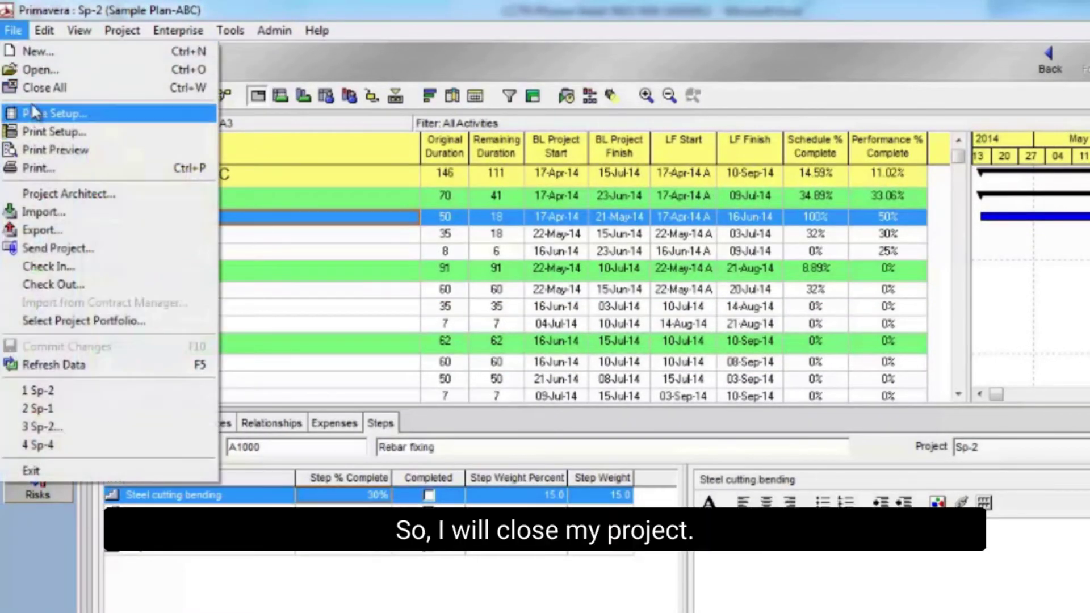
left_click(40, 88)
left_click(593, 408)
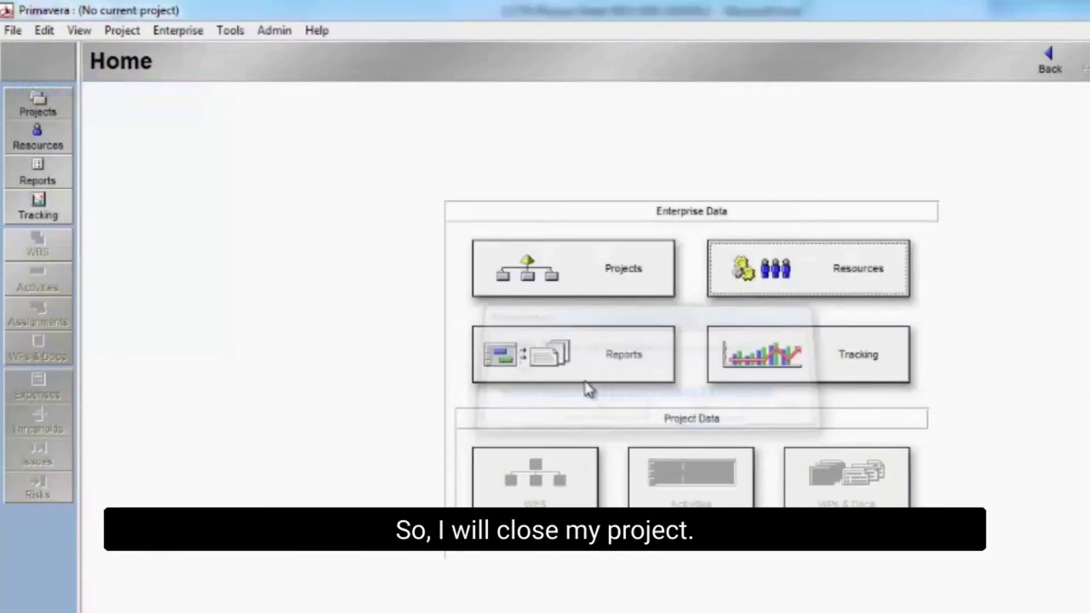
- Go to the Projects list and select Sp-2 Sample Plan-ABC
left_click(587, 290)
scroll(417, 341, "down", 1)
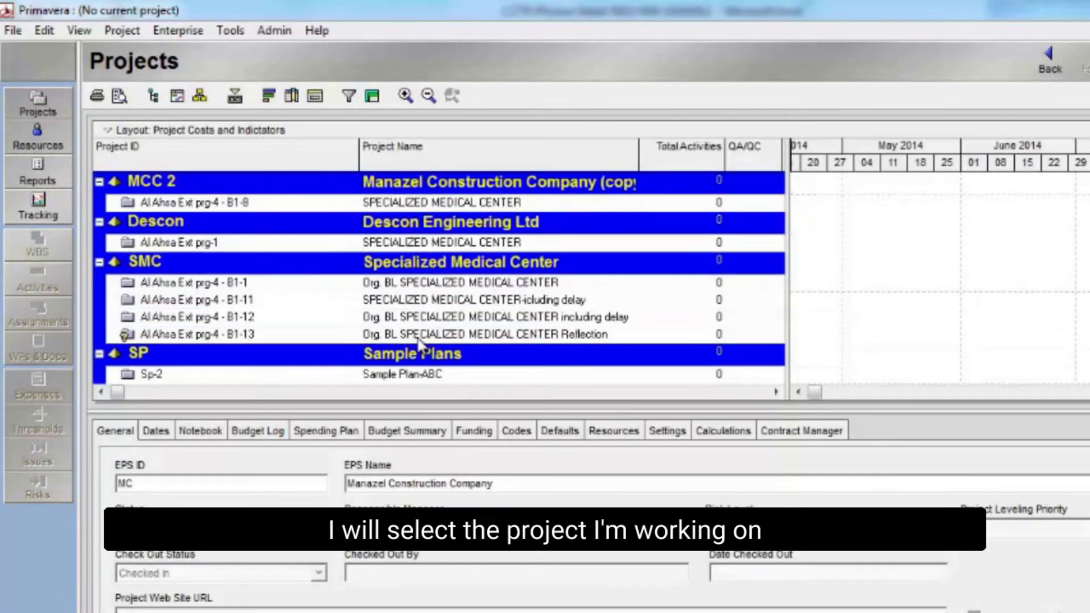
scroll(419, 341, "down", 1)
left_click(426, 336)
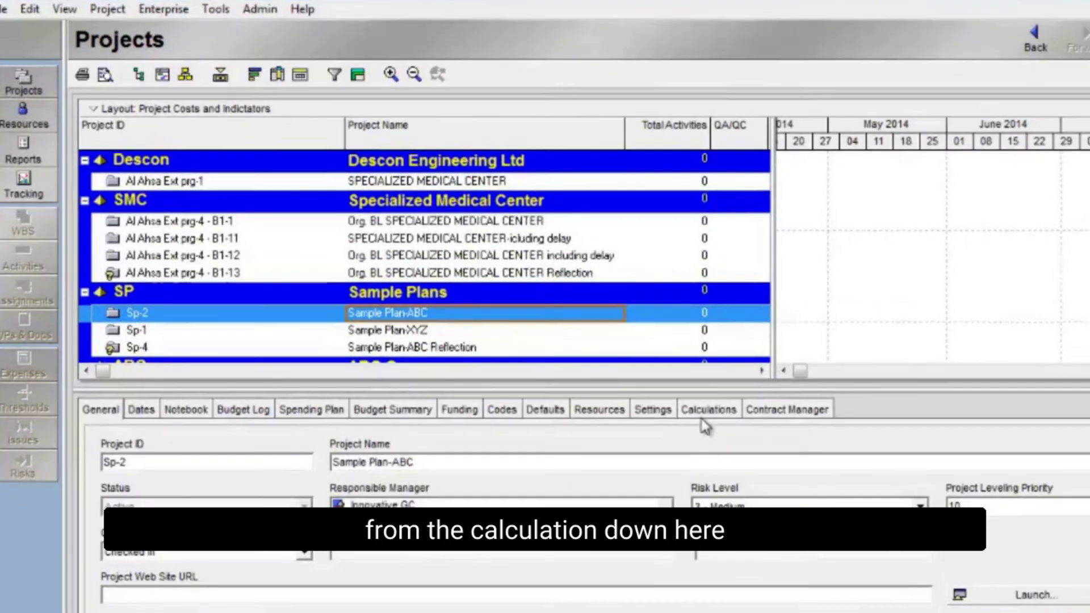
- Tick 'Activity percent complete based on activity steps' on Sp-2's Calculations tab
left_click(723, 431)
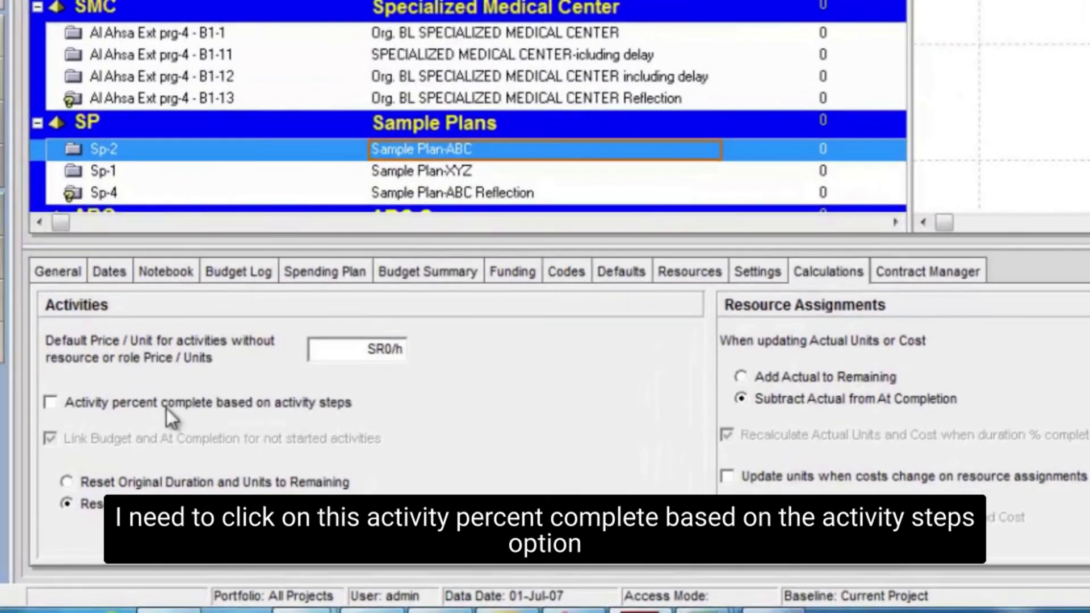
left_click(57, 398)
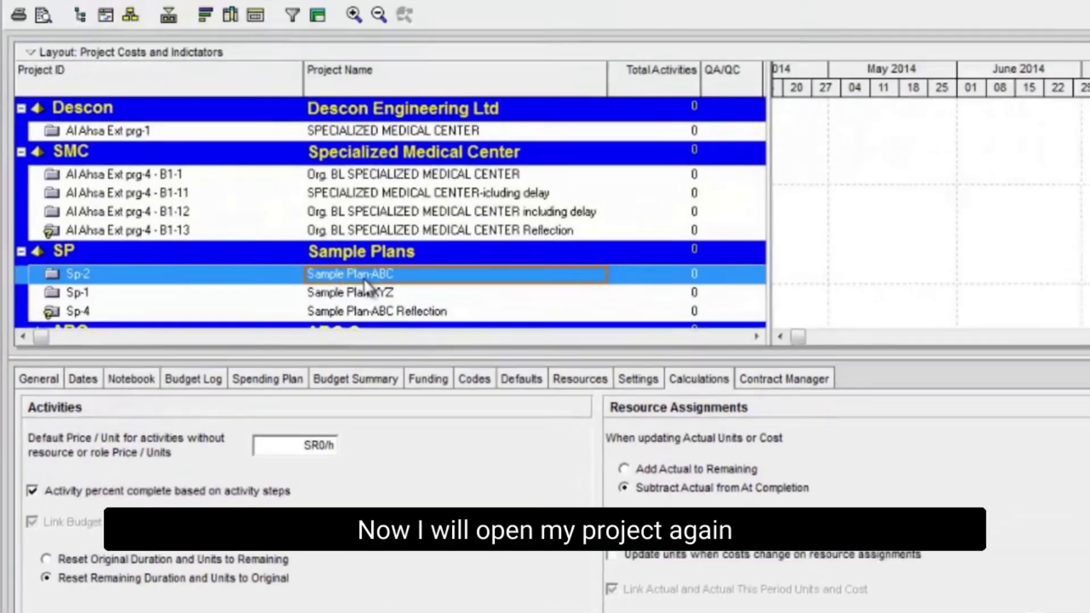
- Reopen Sp-2 and schedule it, giving 8.47% performance complete
right_click(420, 193)
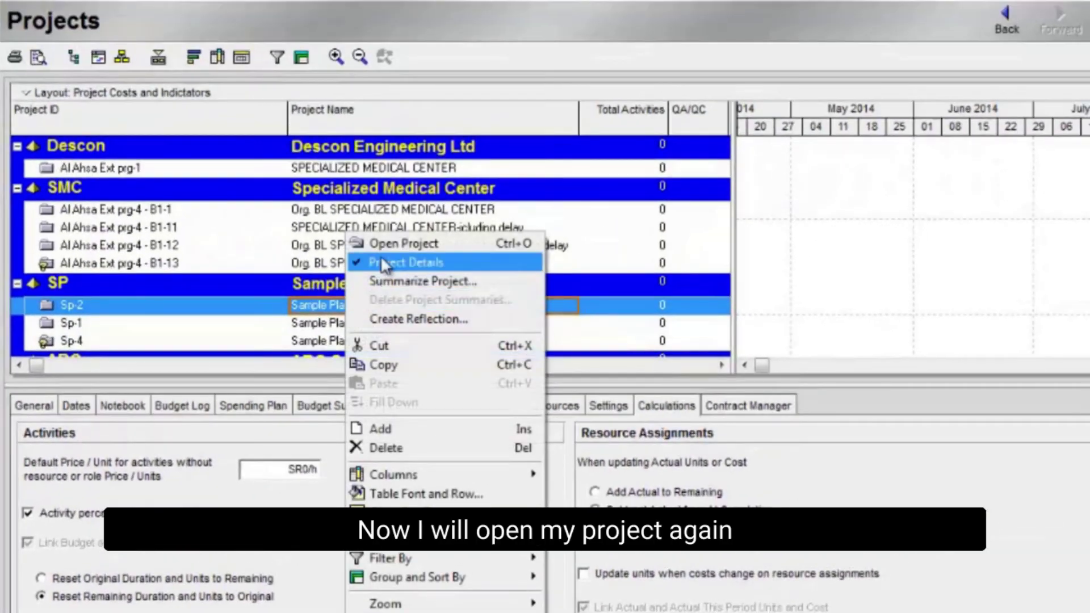
left_click(464, 120)
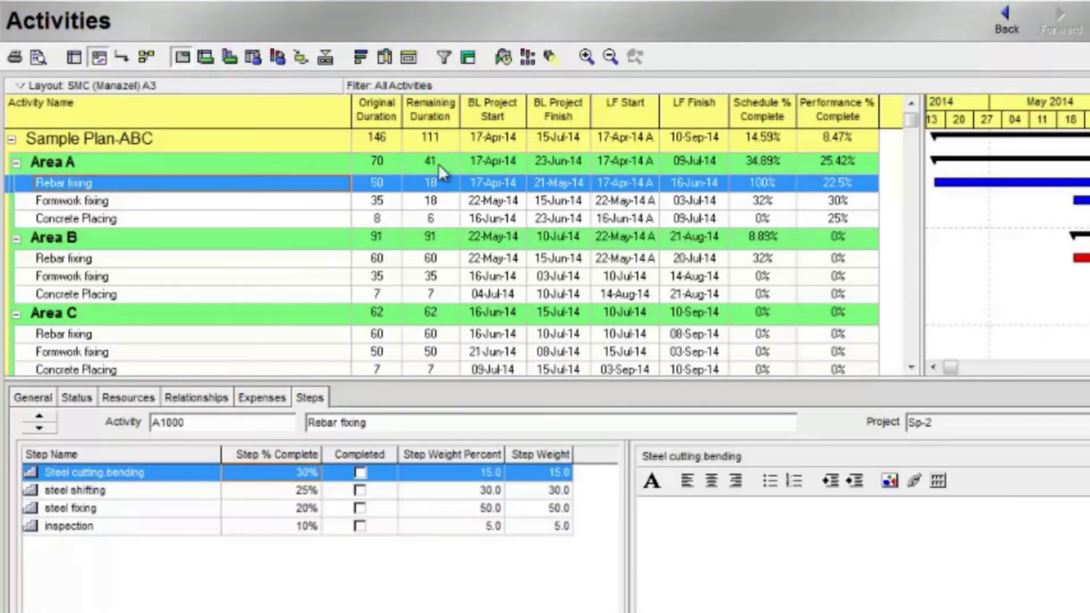
left_click(503, 57)
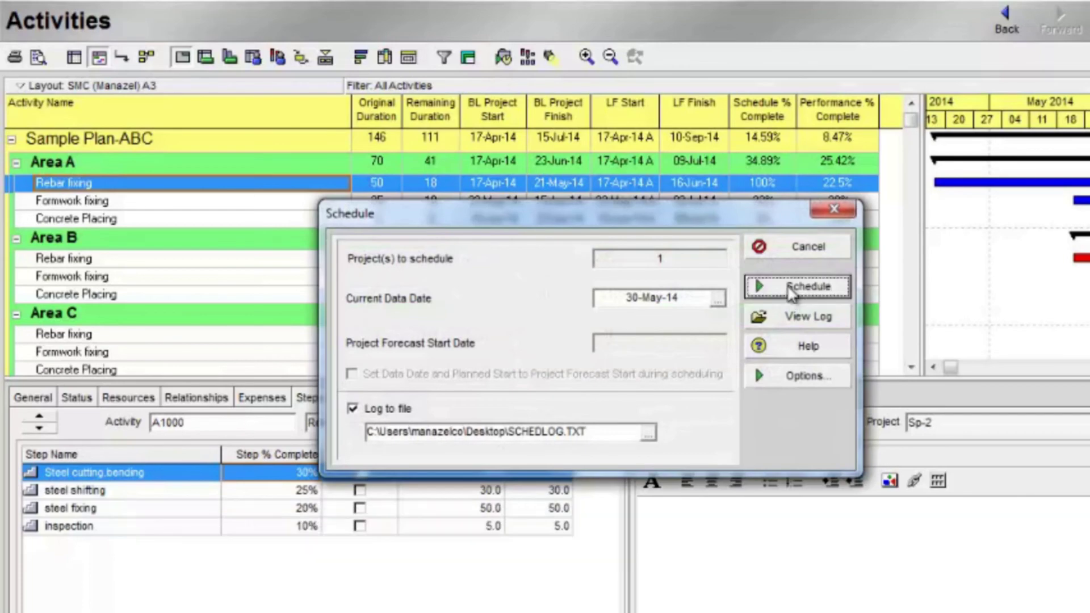
left_click(791, 295)
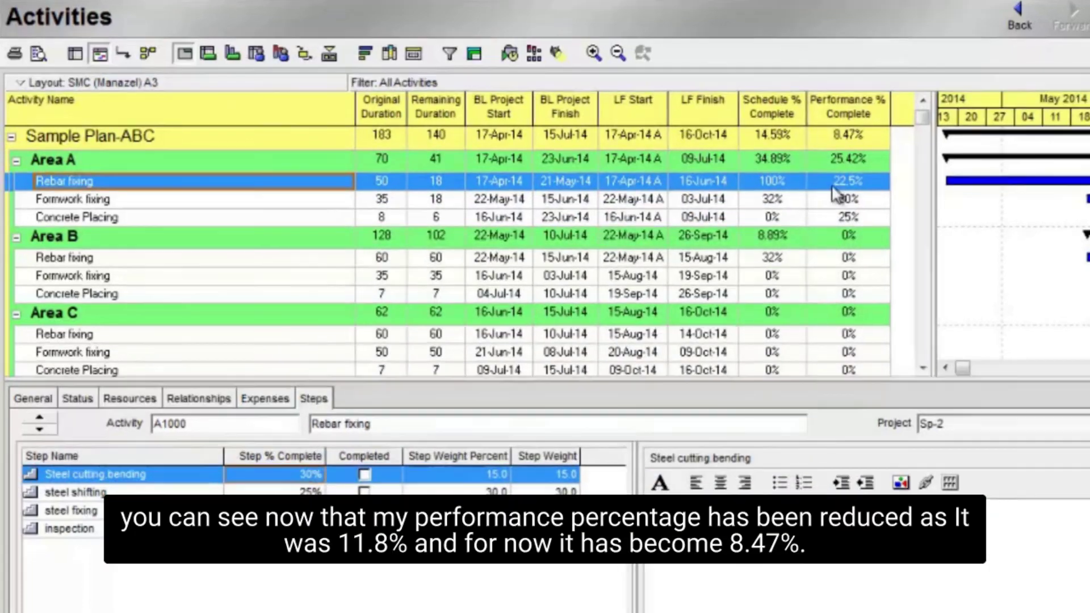